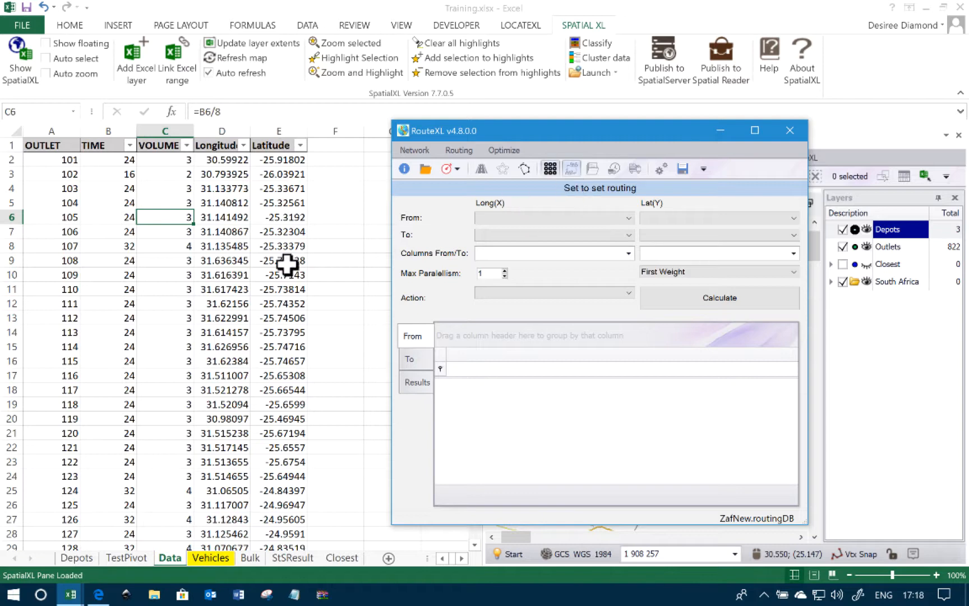
Copy the whole outlet table from the Data sheet and paste it into RouteXL's From grid, replacing the grid data
left_click(147, 222)
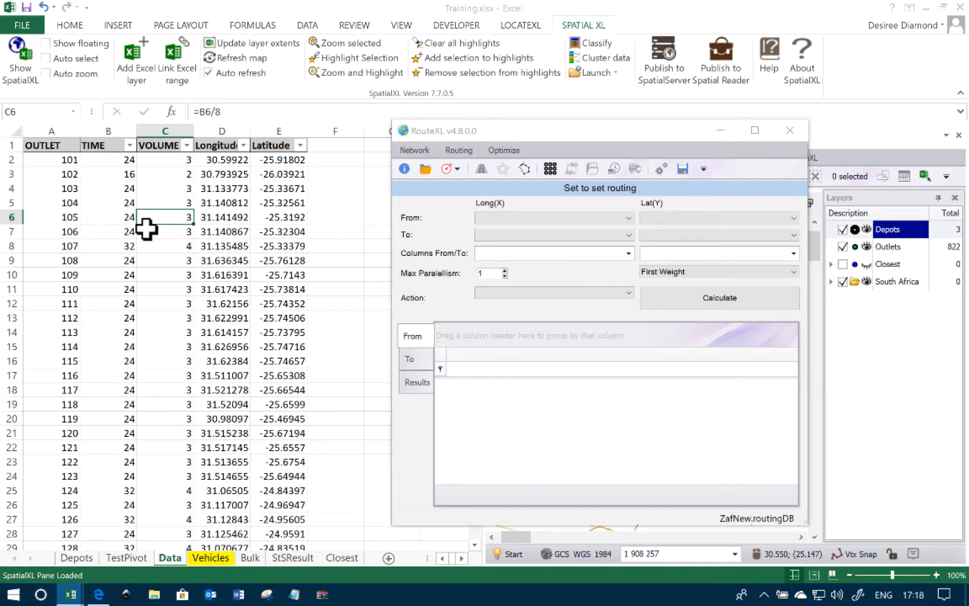
left_click(140, 405)
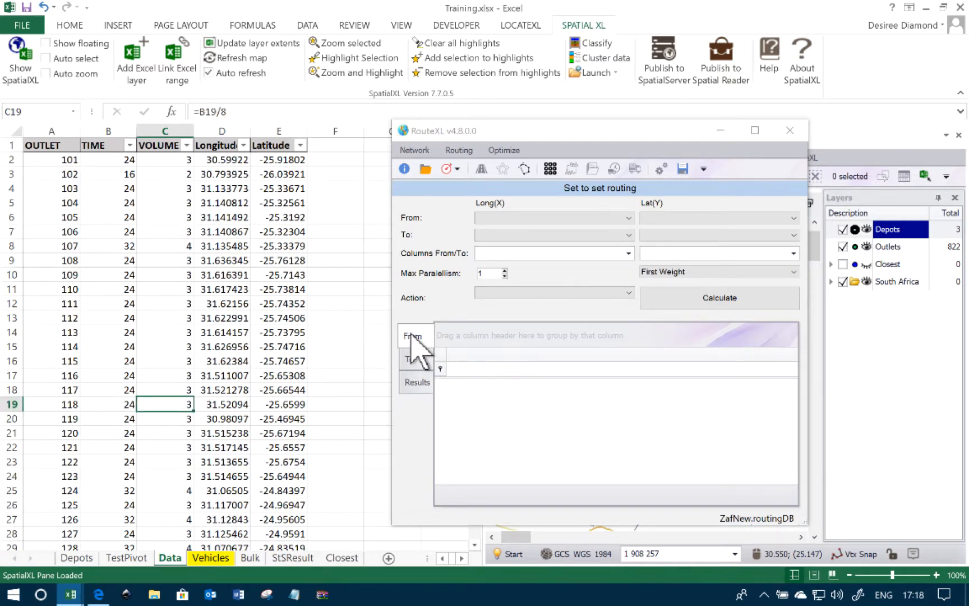
left_click(206, 305)
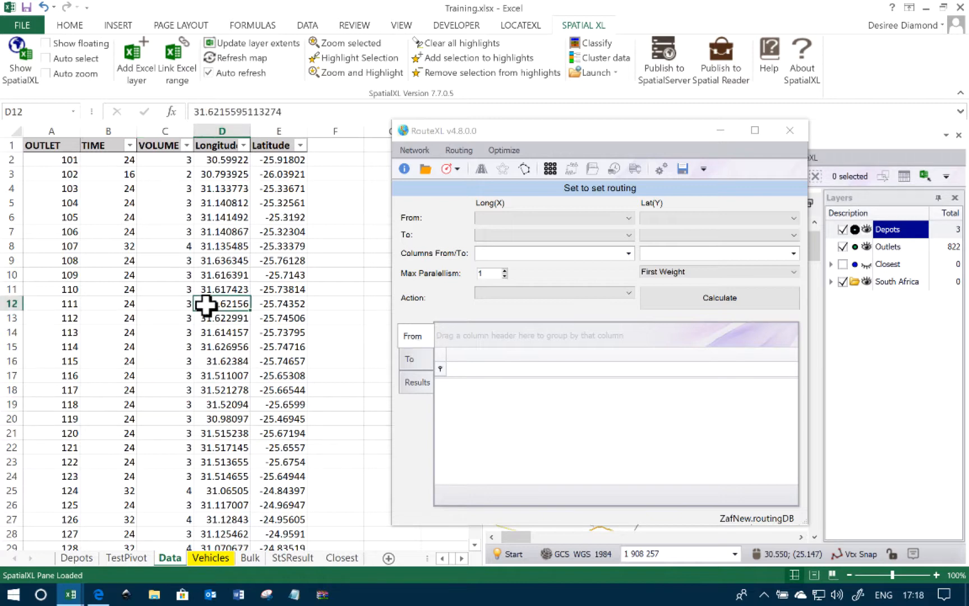
key("ctrl+a")
right_click(206, 305)
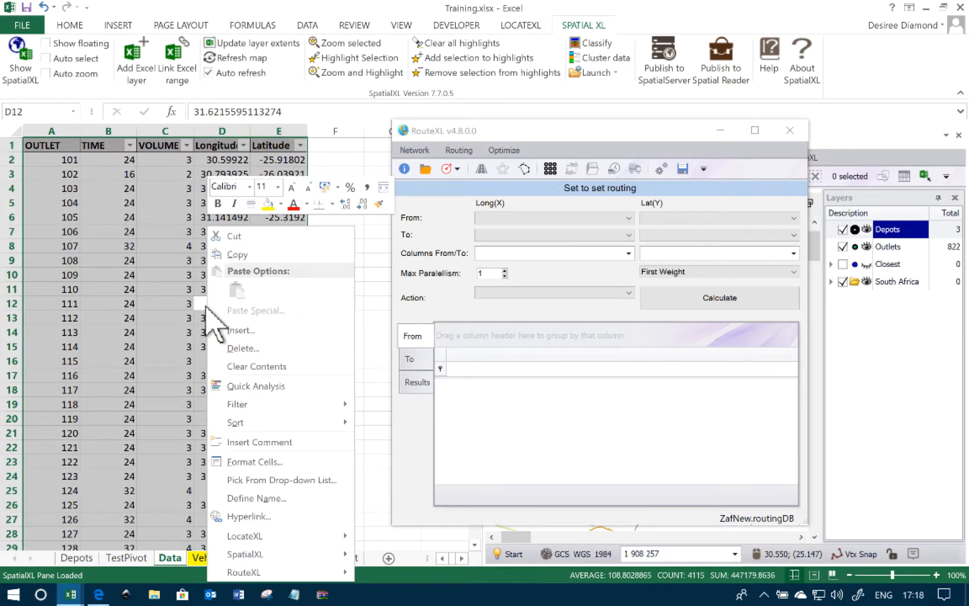
left_click(260, 254)
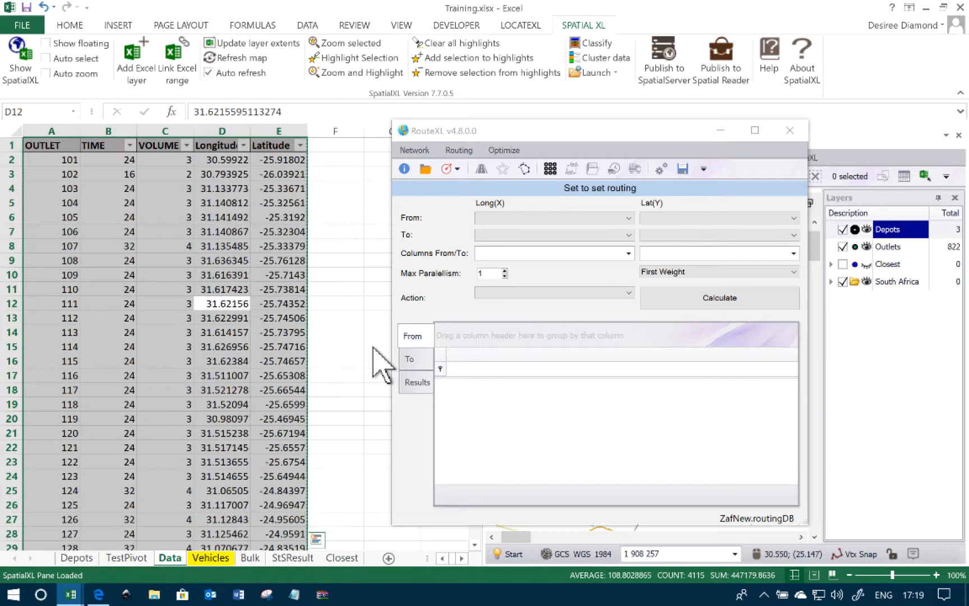
right_click(460, 396)
left_click(492, 404)
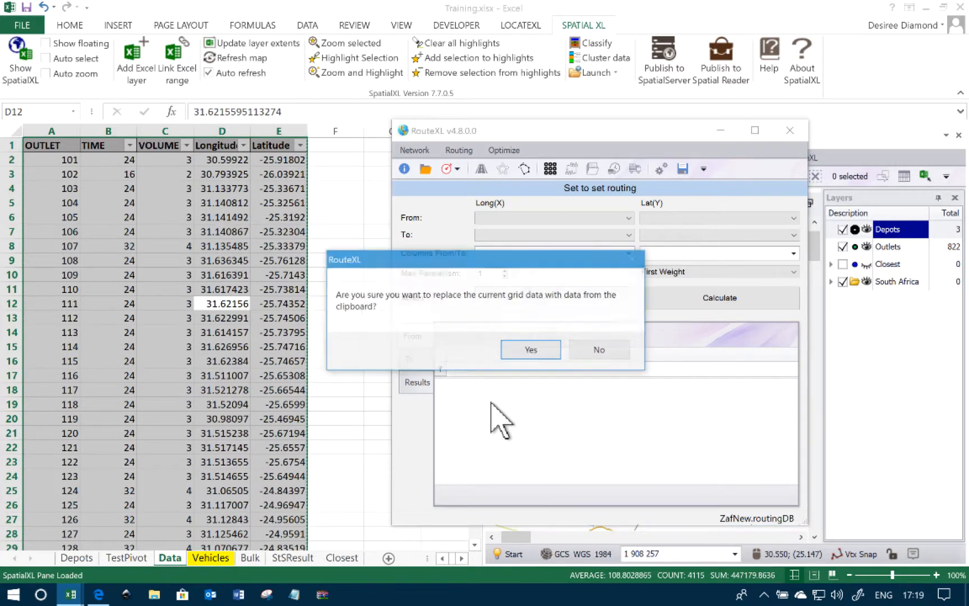
left_click(534, 349)
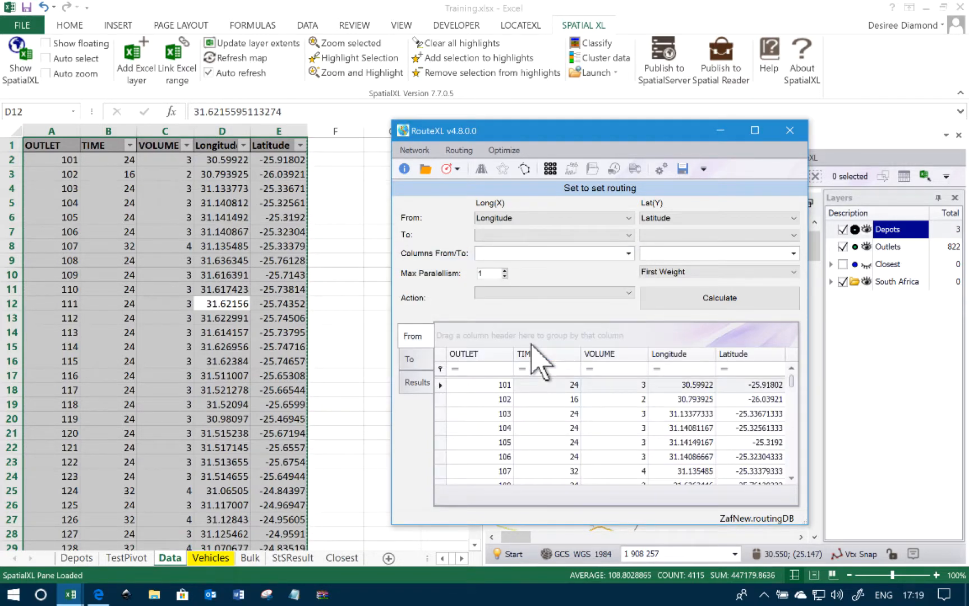
Copy the depot table from the Depots sheet and paste it into RouteXL's To grid, replacing the grid data
left_click(417, 359)
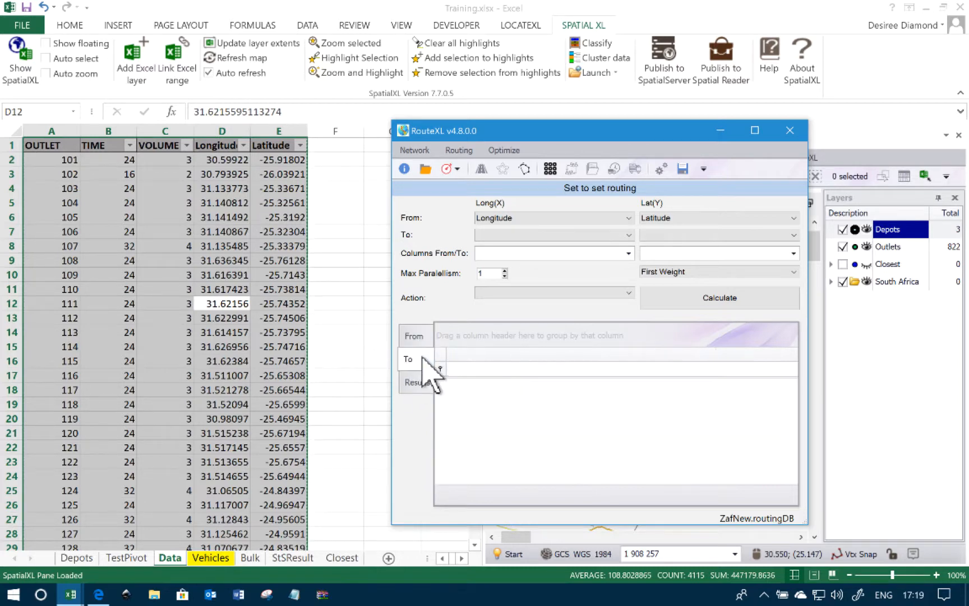
left_click(77, 557)
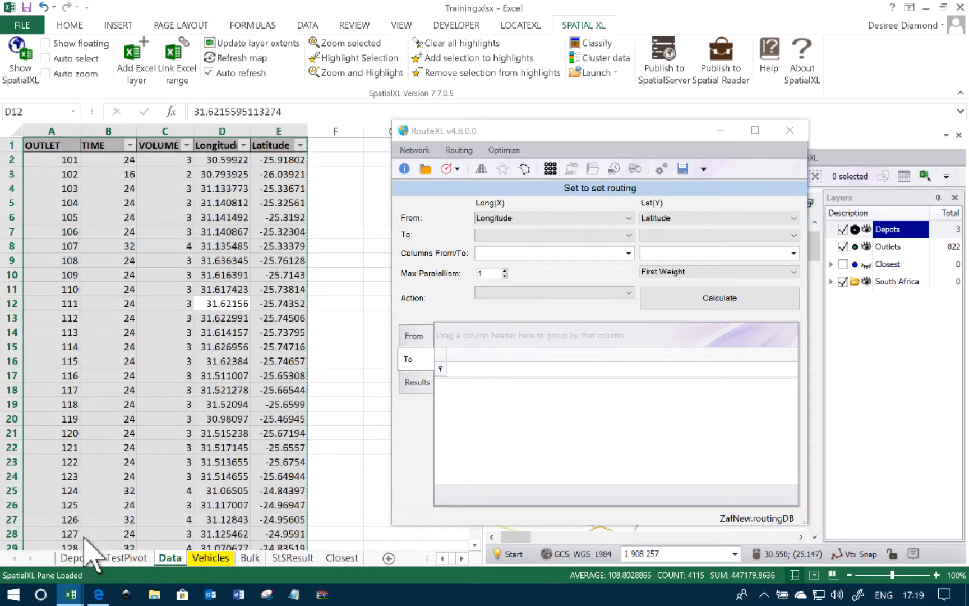
right_click(128, 165)
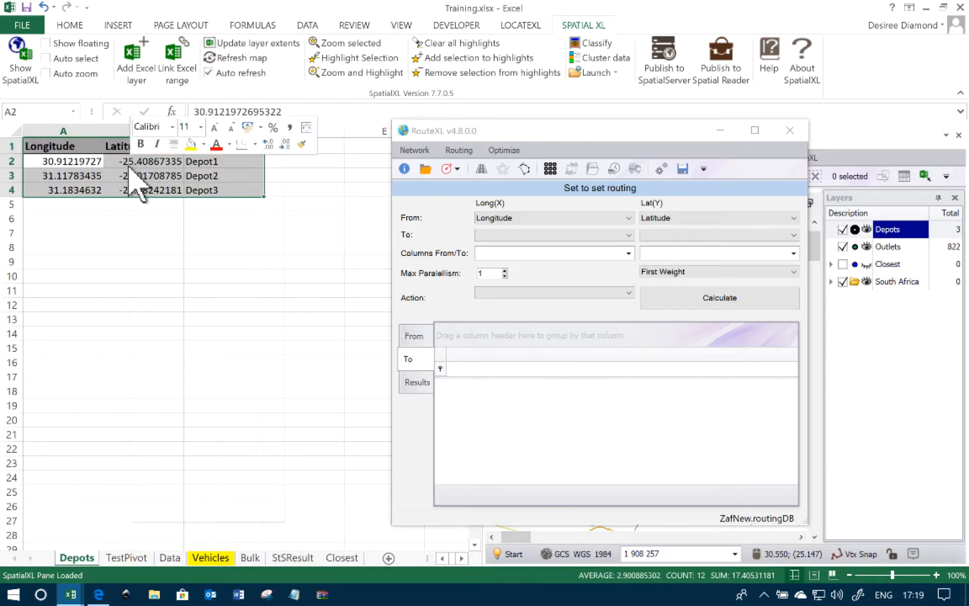
left_click(163, 193)
left_click(508, 447)
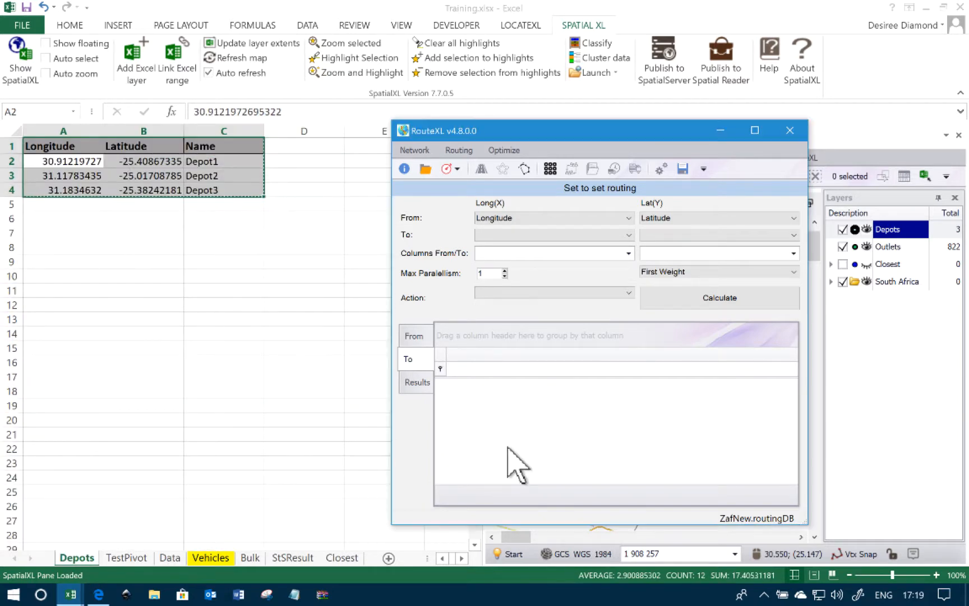
right_click(508, 447)
left_click(540, 456)
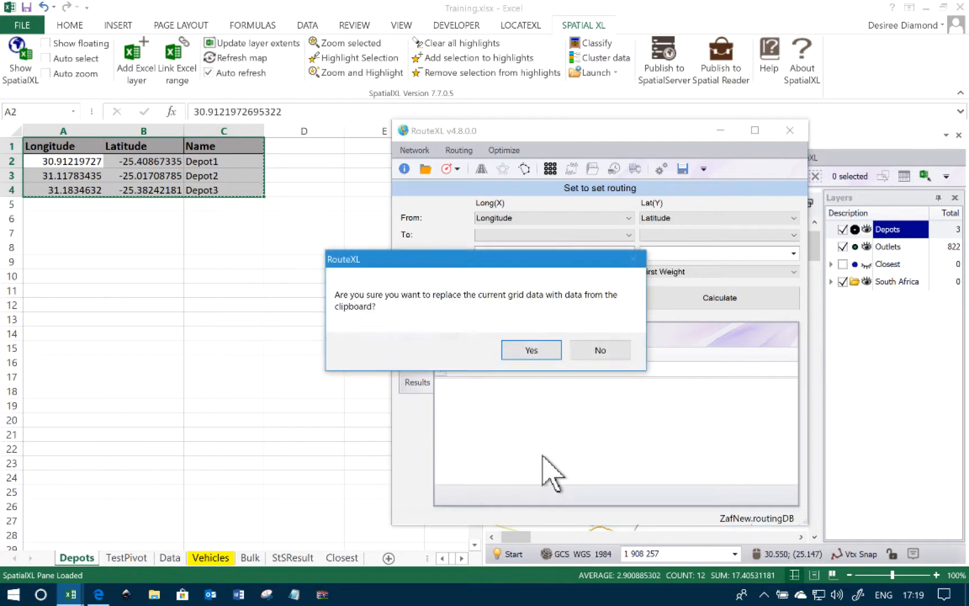
left_click(529, 349)
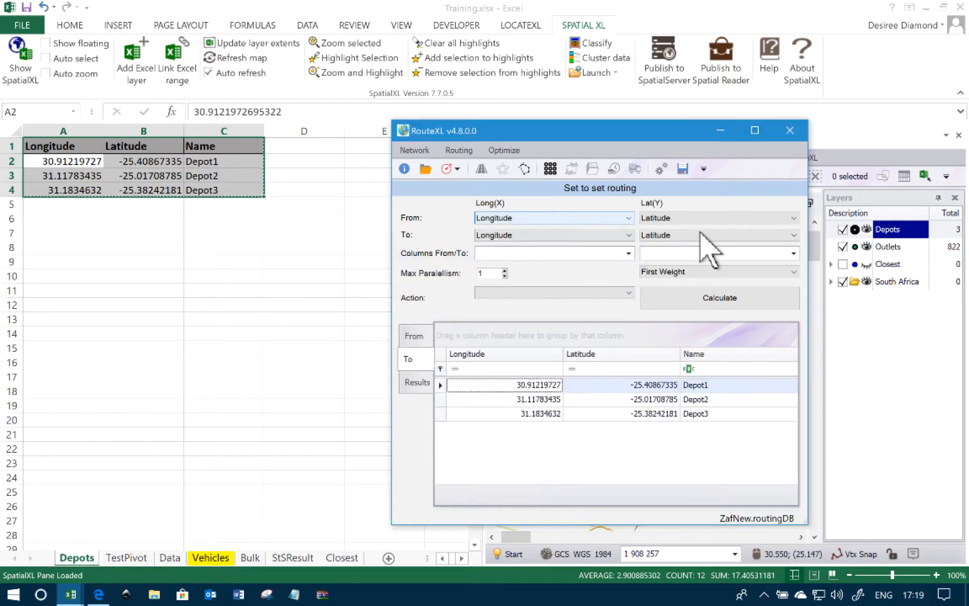
Choose OUTLET as the From column and Name as the To column for the set to set routing results
left_click(629, 254)
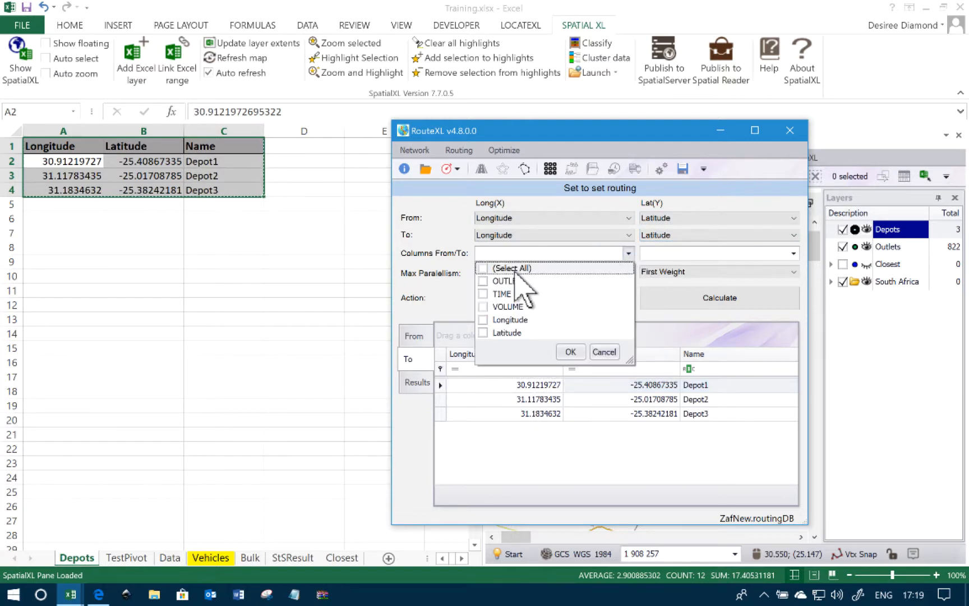
left_click(481, 281)
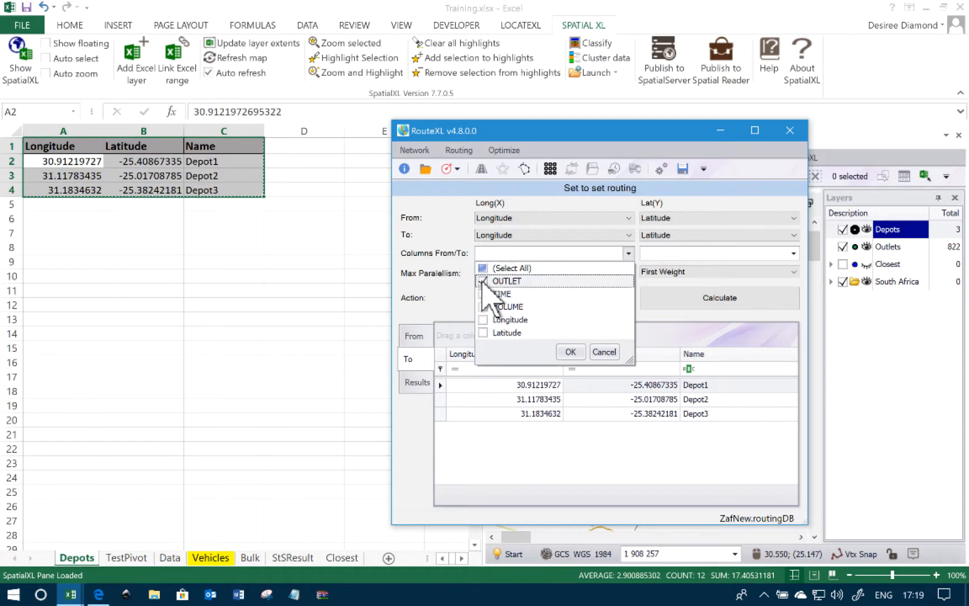
left_click(572, 352)
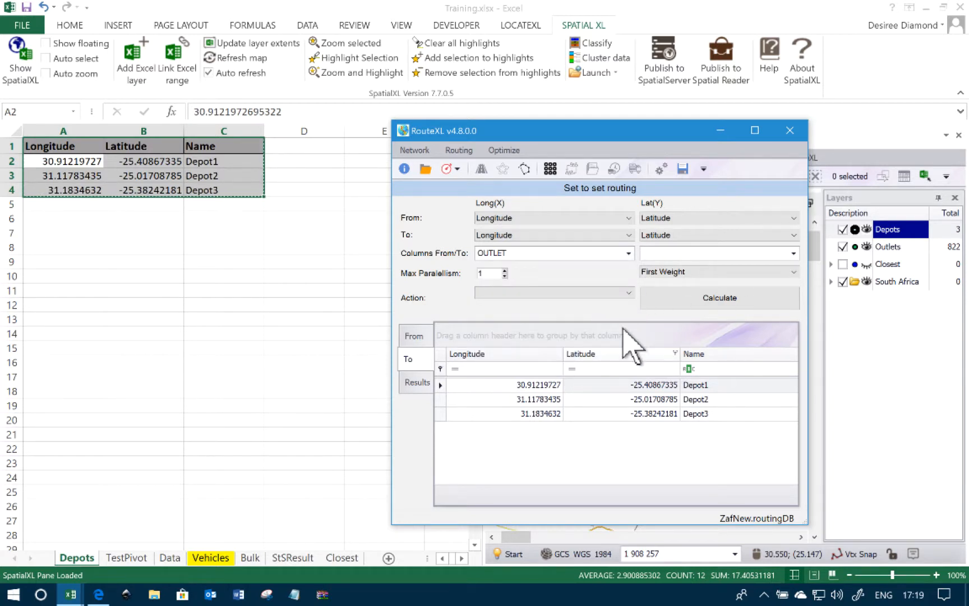
left_click(794, 253)
left_click(648, 307)
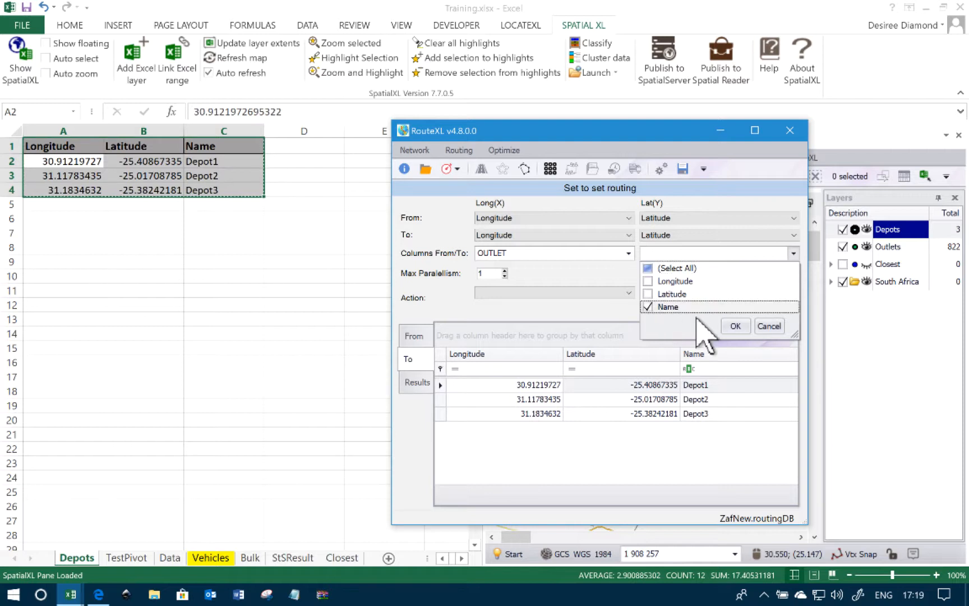
left_click(735, 326)
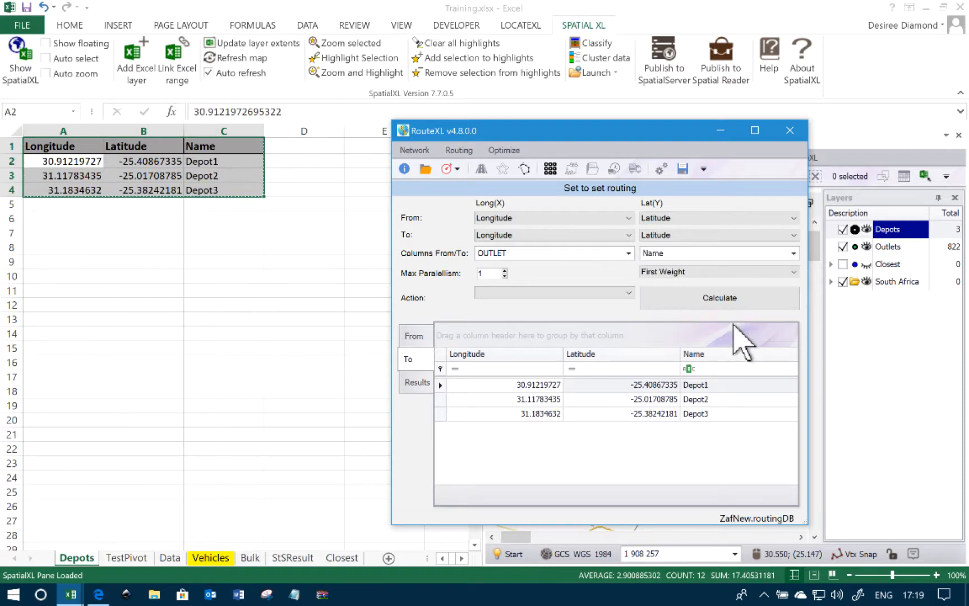
Calculate the set to set routing with Second Weight as the weight and Min as the action
left_click(686, 272)
left_click(691, 293)
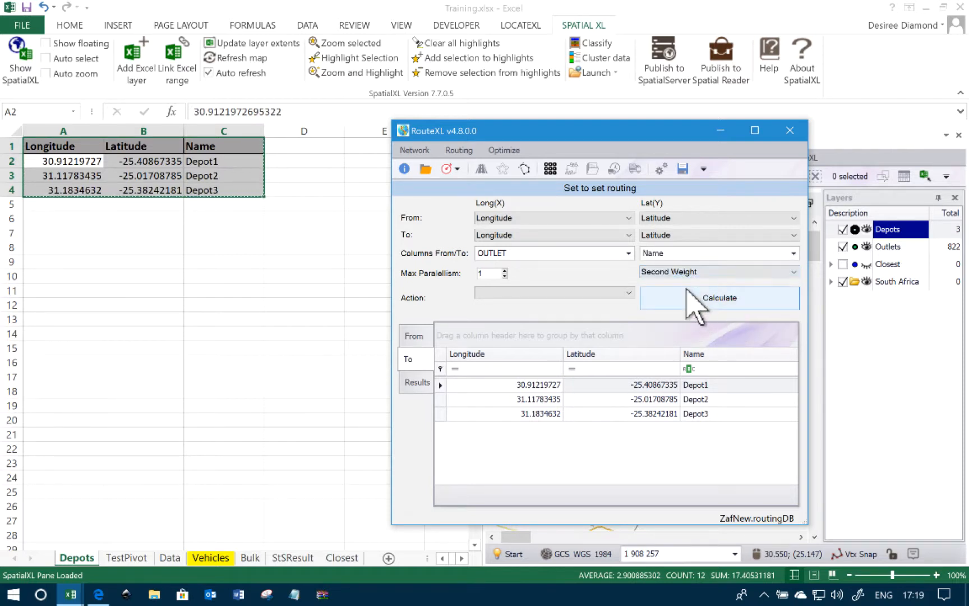
left_click(561, 292)
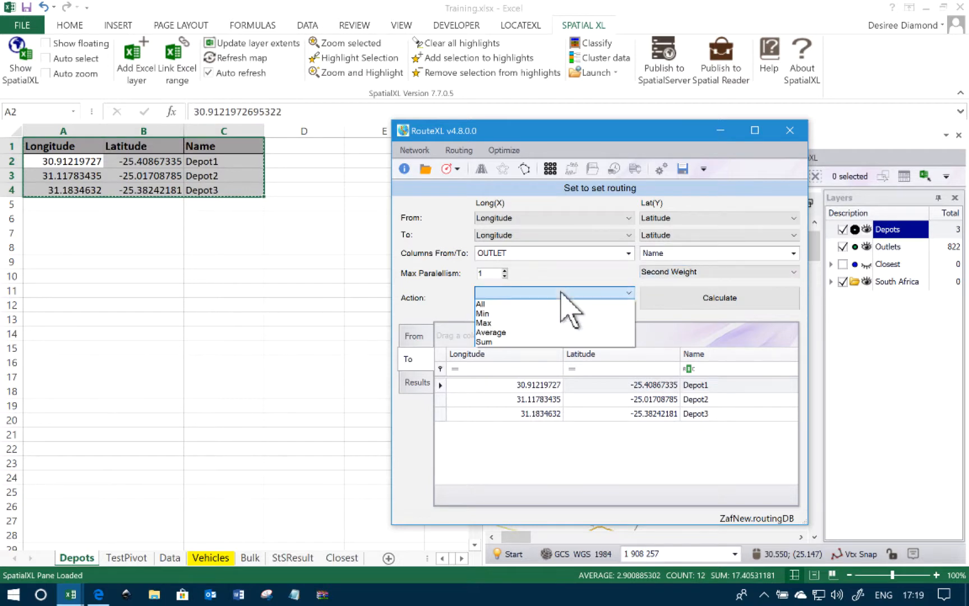
left_click(498, 314)
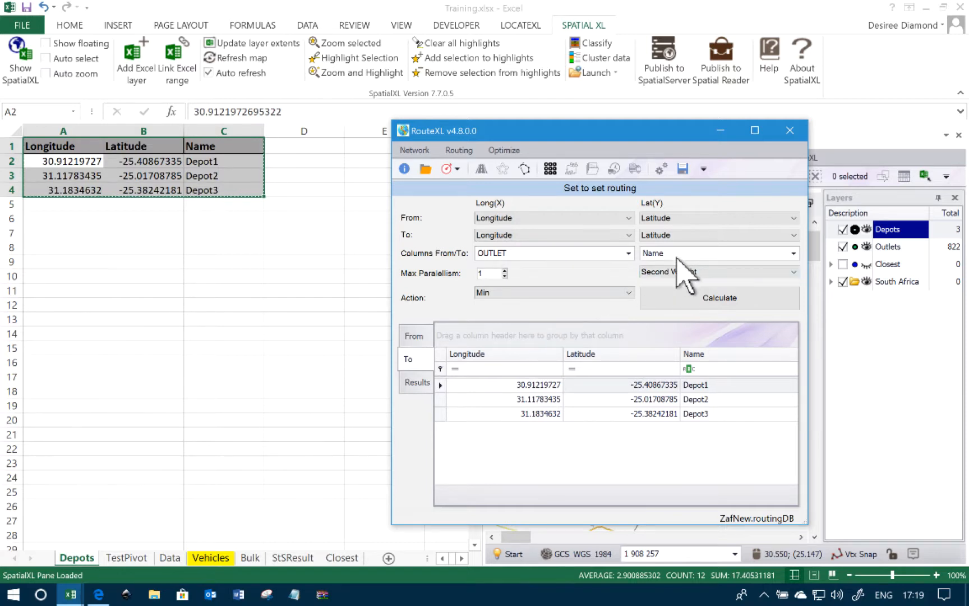
left_click(697, 299)
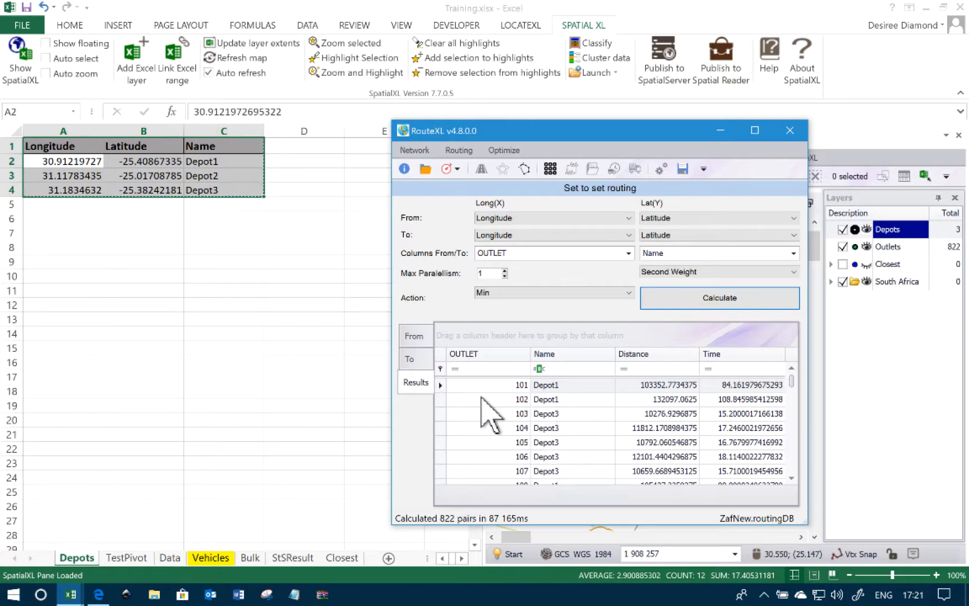
Review the routing results on the StSResult sheet and the lookup formulas in the Closest sheet's Closest Depot column
left_click(295, 556)
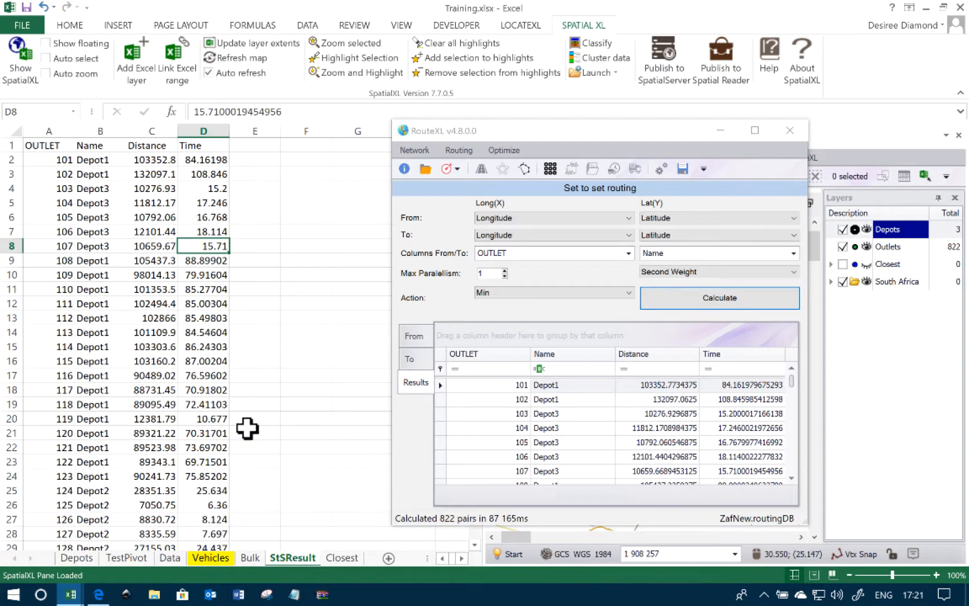
left_click(340, 561)
left_click(313, 174)
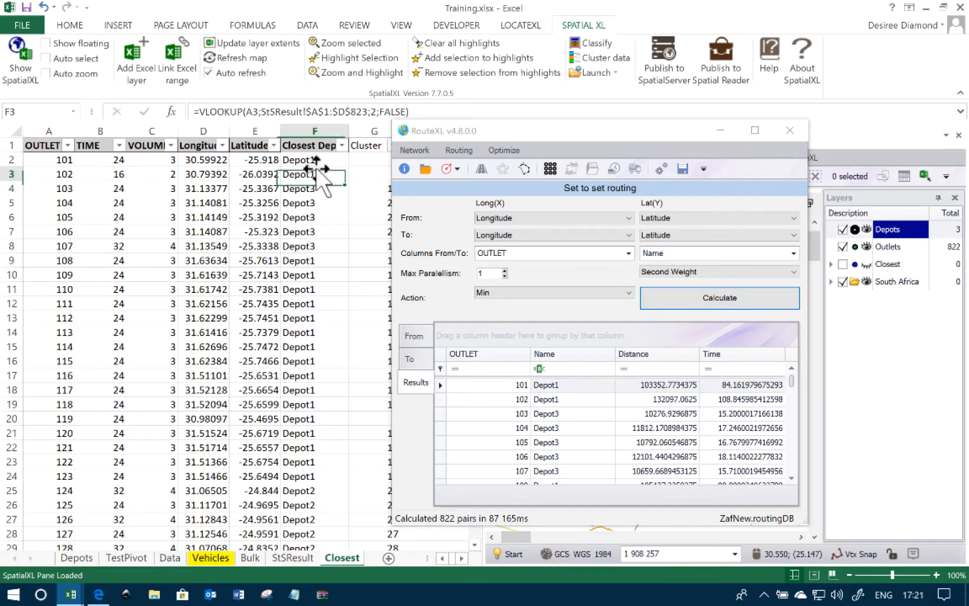
left_click(318, 230)
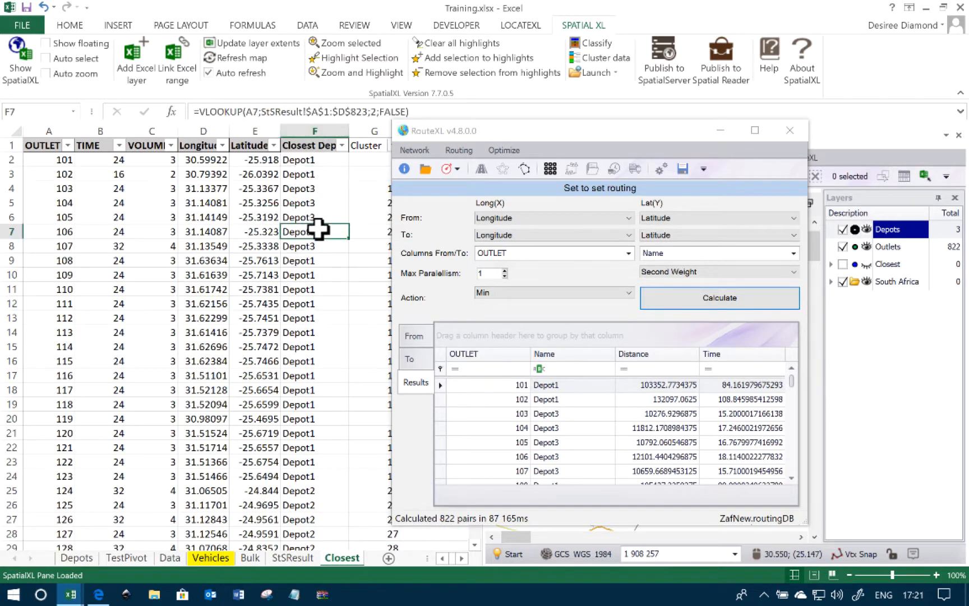
left_click(321, 173)
left_click(323, 160)
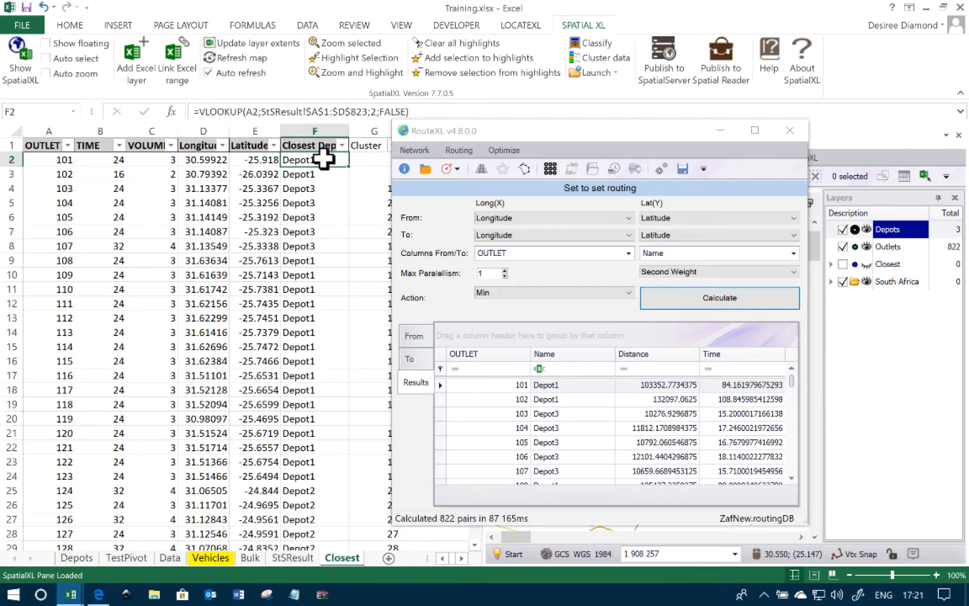
left_click(256, 217)
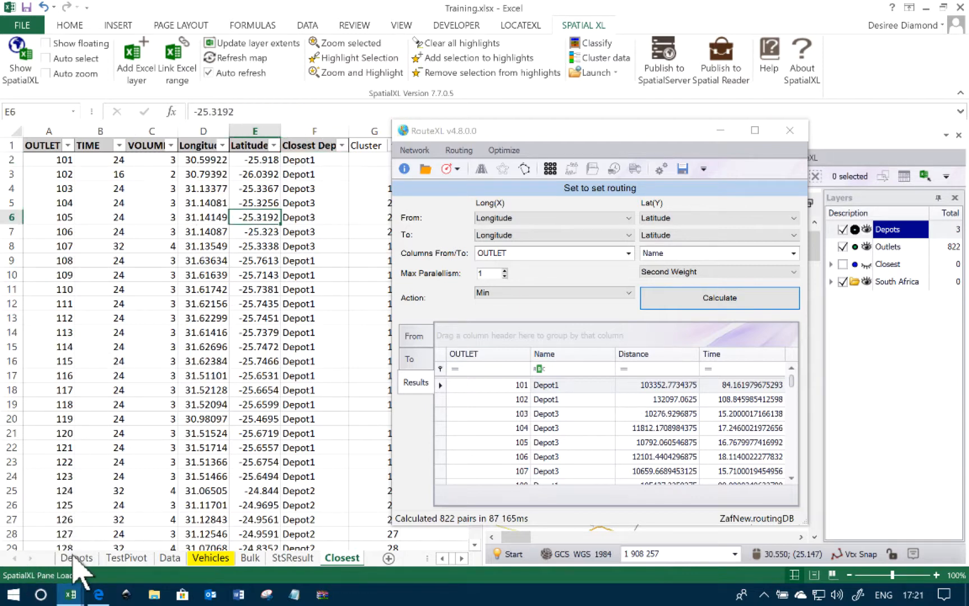
Compare the Data sheet's column beside Latitude and the Outlets layer with outlet 101's closest depot lookup formula on the Closest sheet
left_click(165, 559)
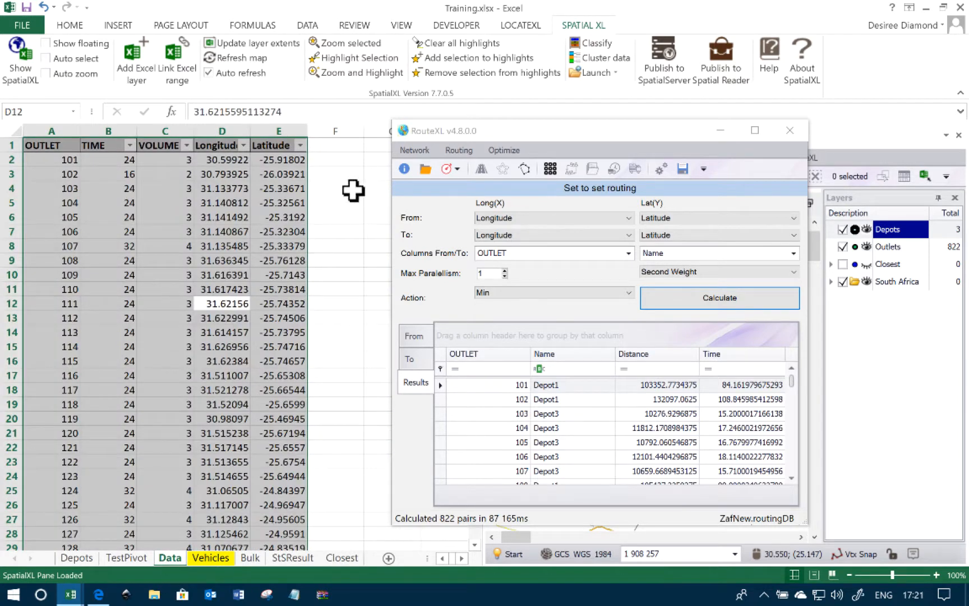
left_click(334, 147)
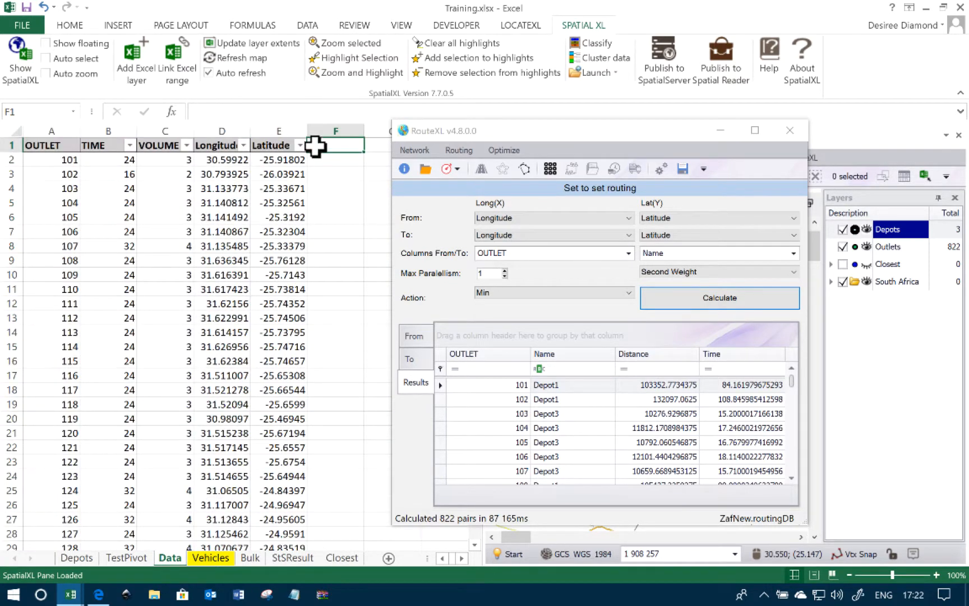
left_click(337, 159)
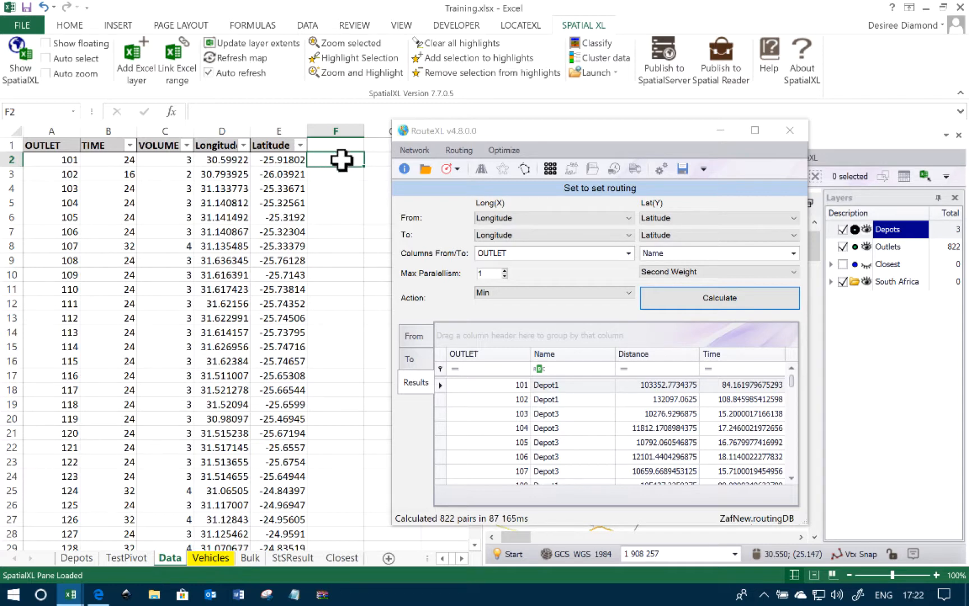
left_click(236, 174)
left_click(286, 177)
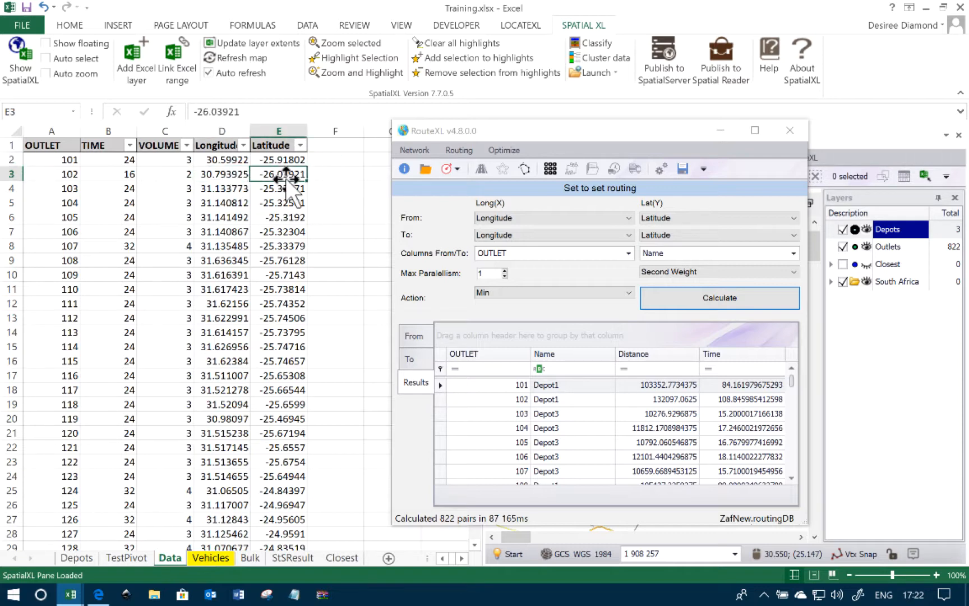
left_click(341, 145)
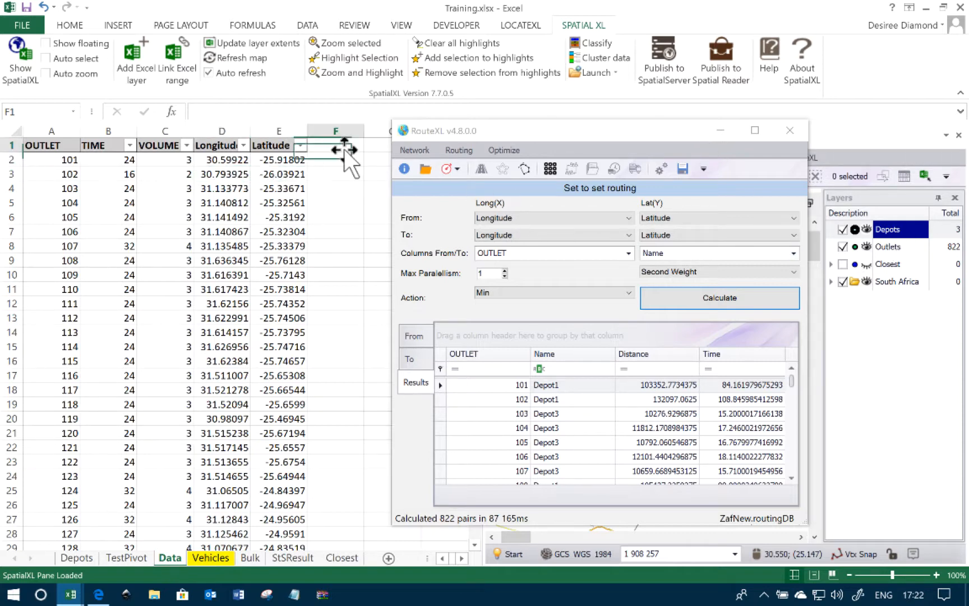
left_click(899, 246)
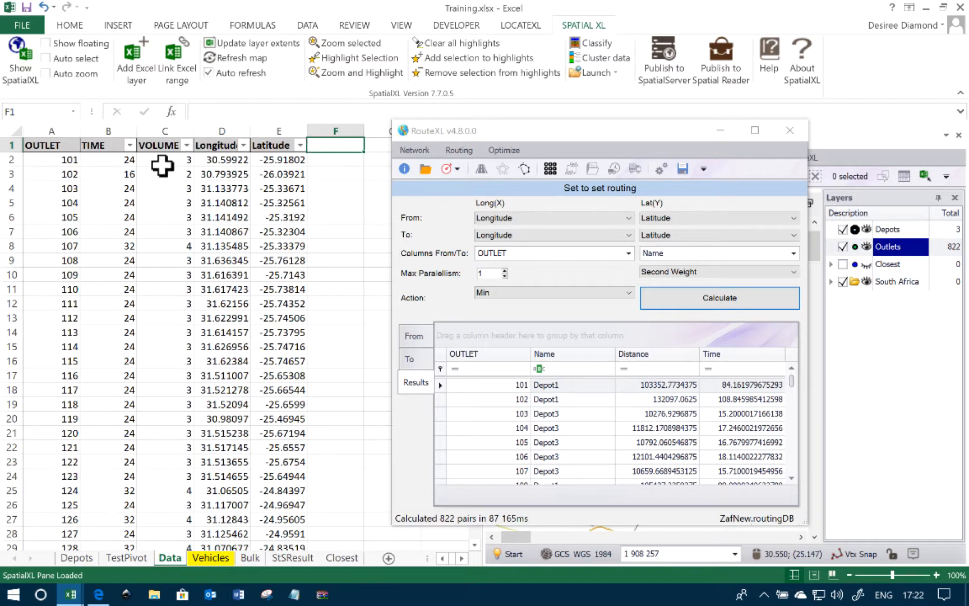
left_click(339, 558)
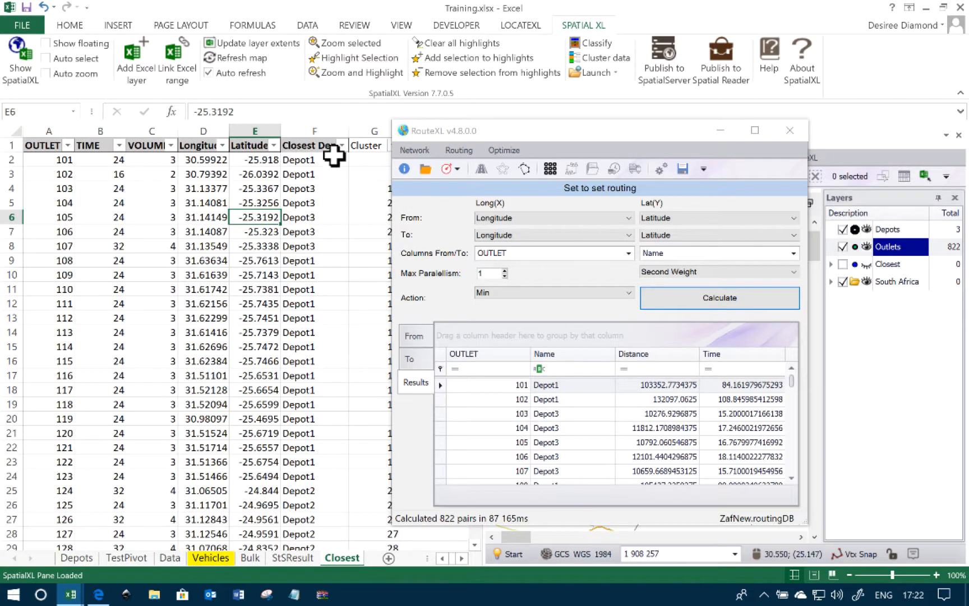
left_click(328, 161)
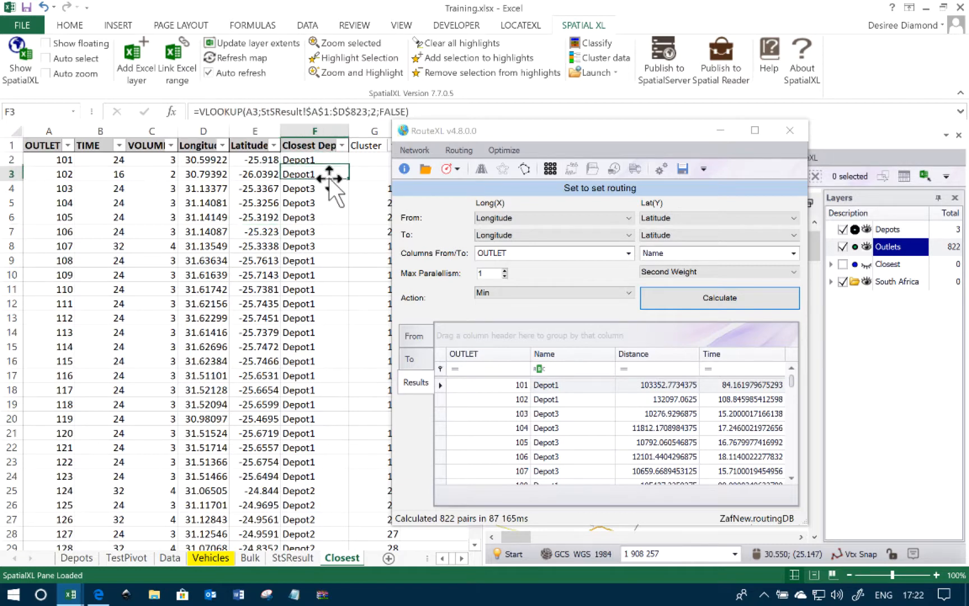
left_click(290, 389)
left_click(297, 260)
left_click(303, 161)
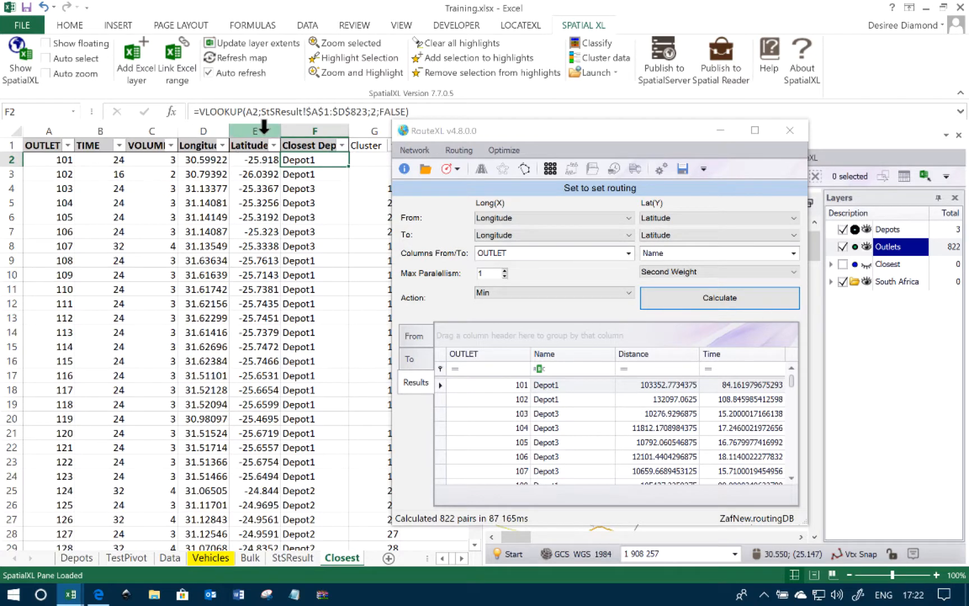
left_click(322, 218)
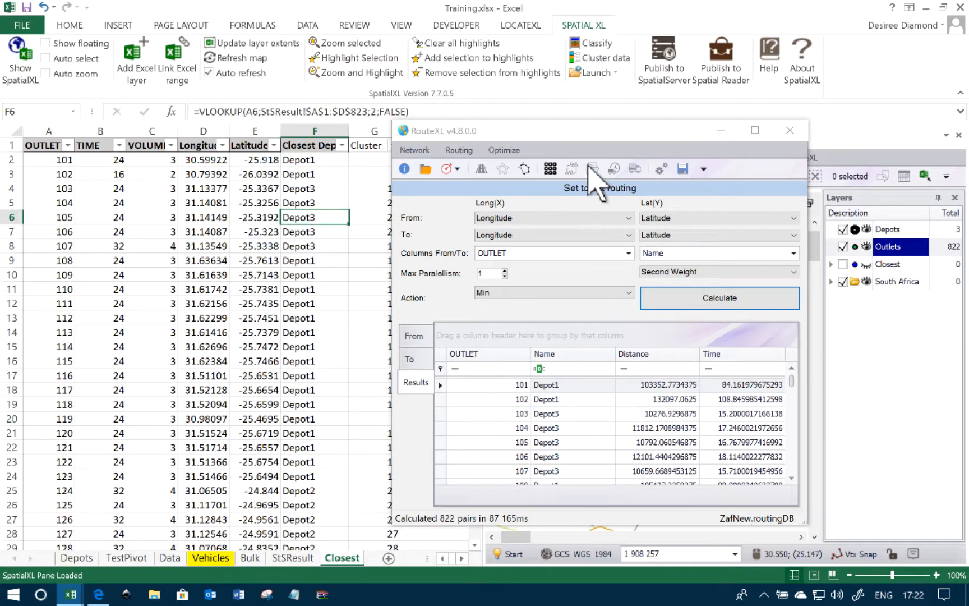
Minimize RouteXL and add the Closest sheet's outlet data to the map as a new Excel layer with default styling
left_click(723, 131)
left_click(181, 242)
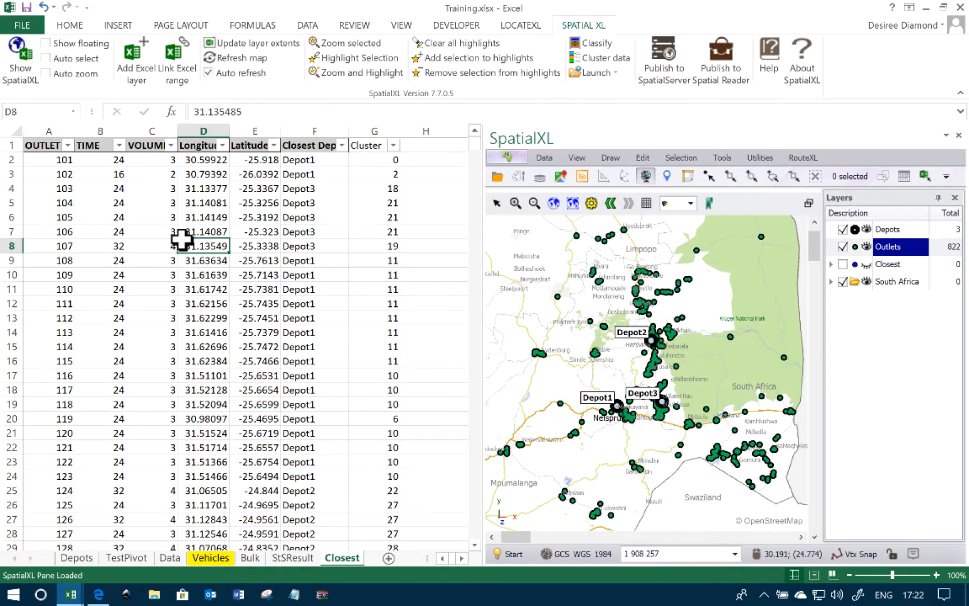
left_click(271, 202)
left_click(143, 214)
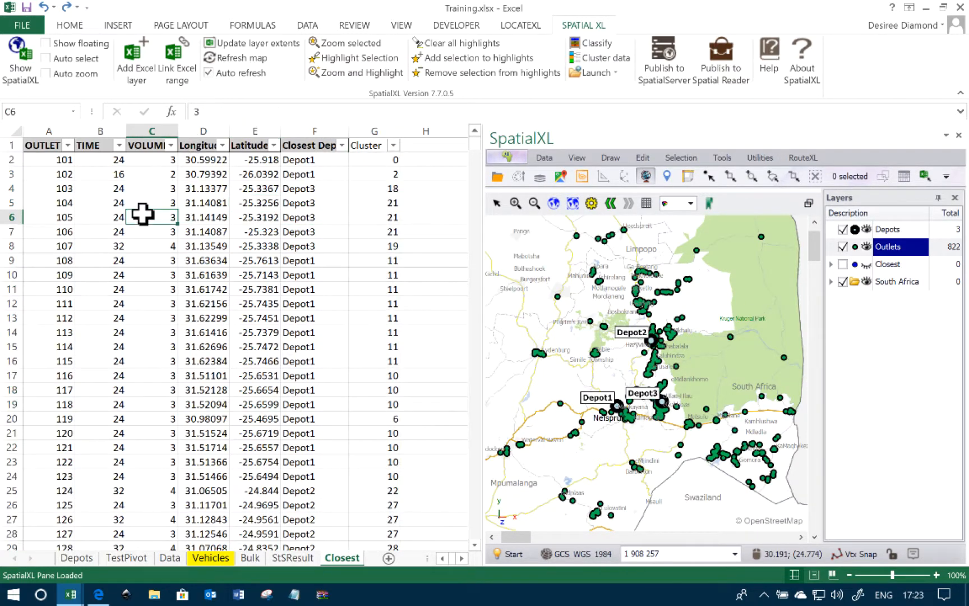
left_click(308, 26)
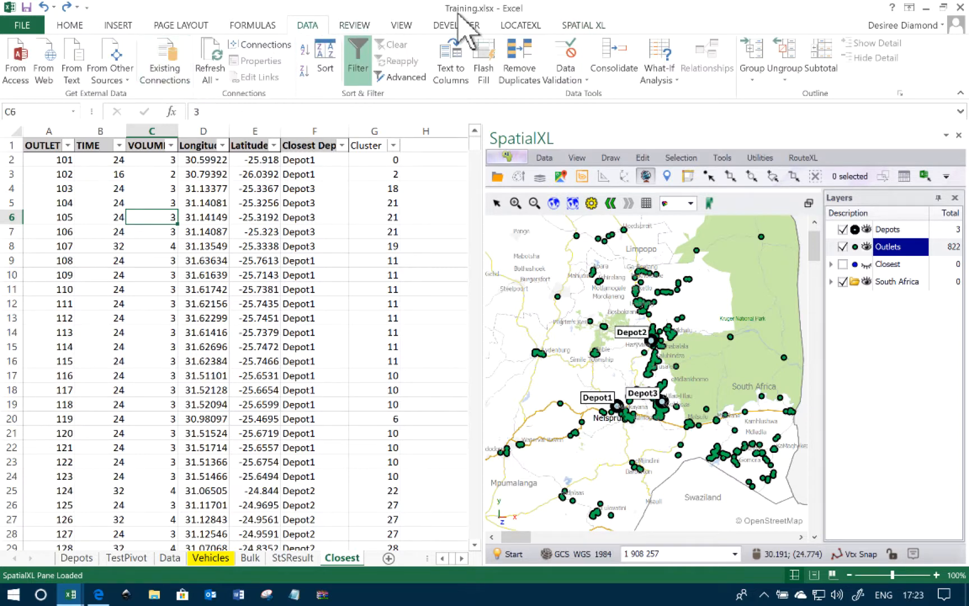
left_click(583, 25)
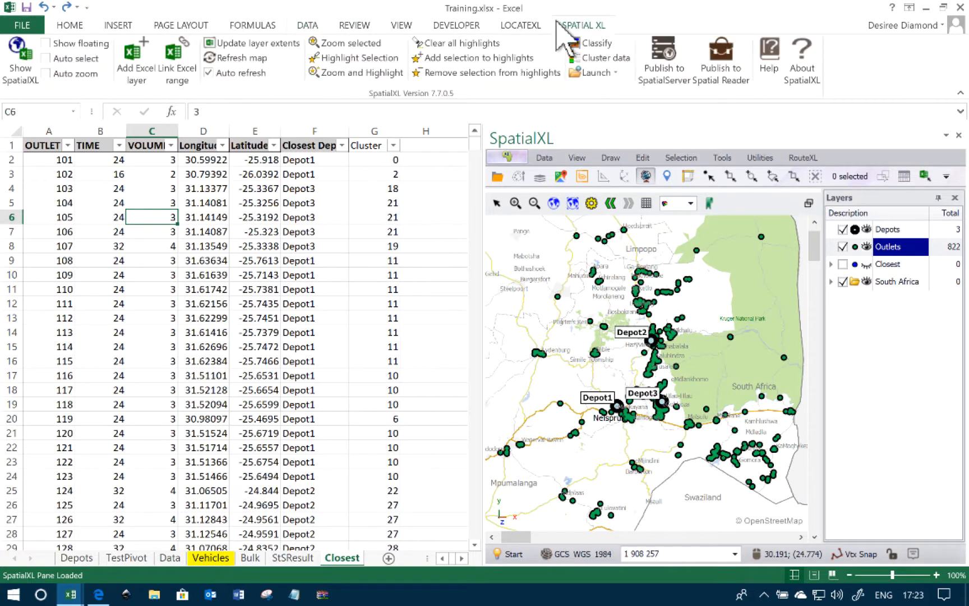
left_click(143, 68)
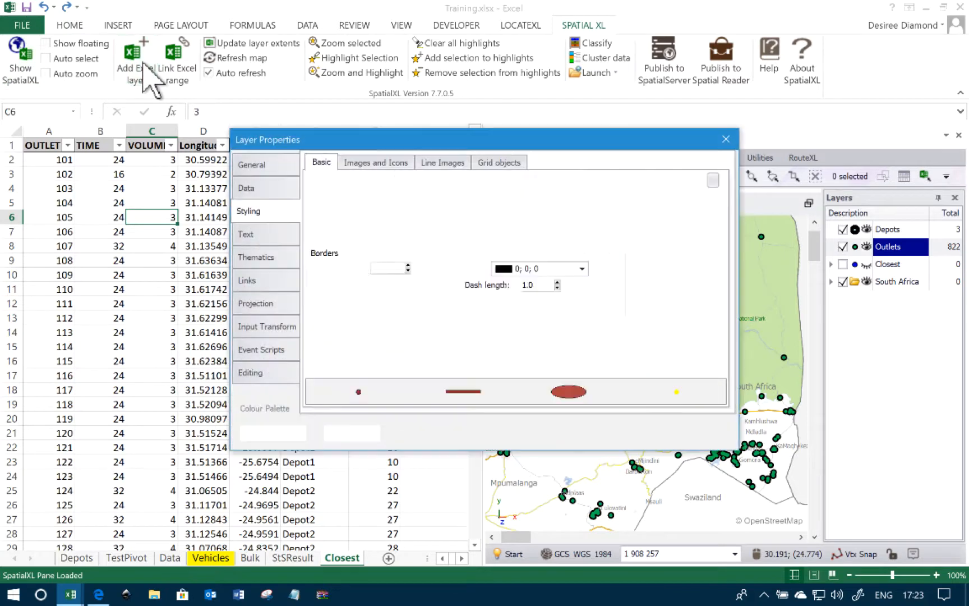
left_click(273, 434)
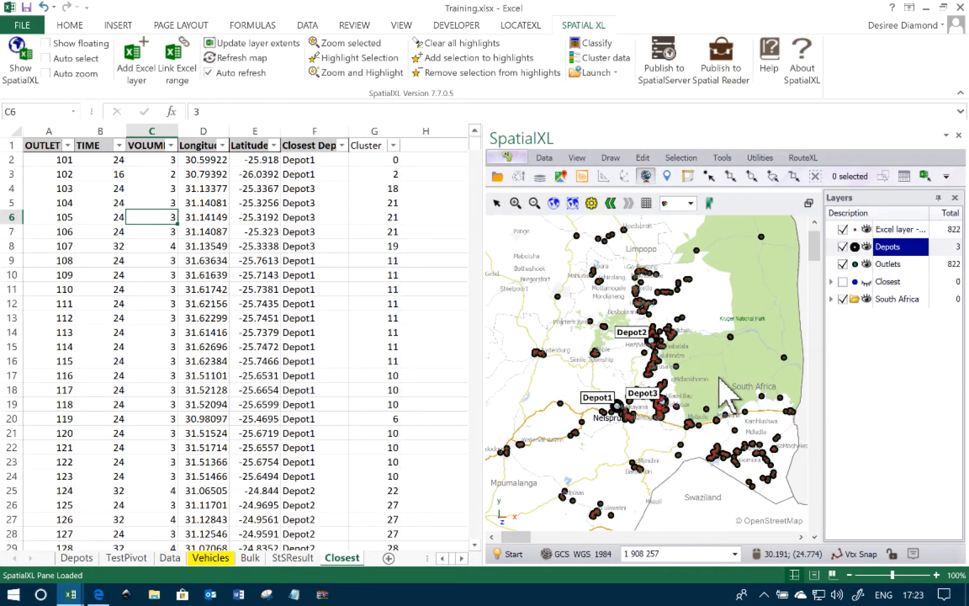
Hide the Outlets layer and change the new Excel layer's description to Closest
left_click(843, 264)
left_click(894, 231)
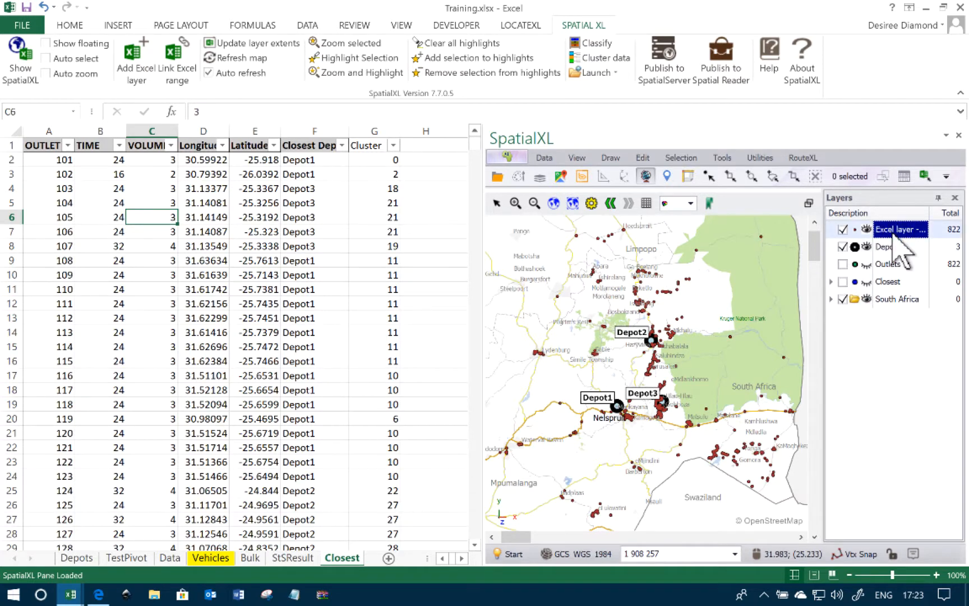
right_click(895, 236)
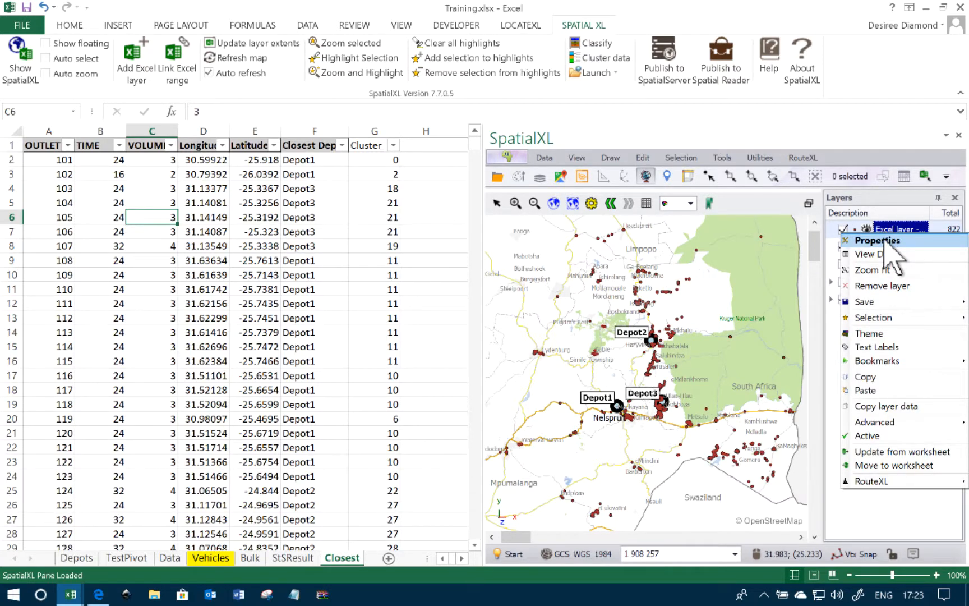
left_click(881, 241)
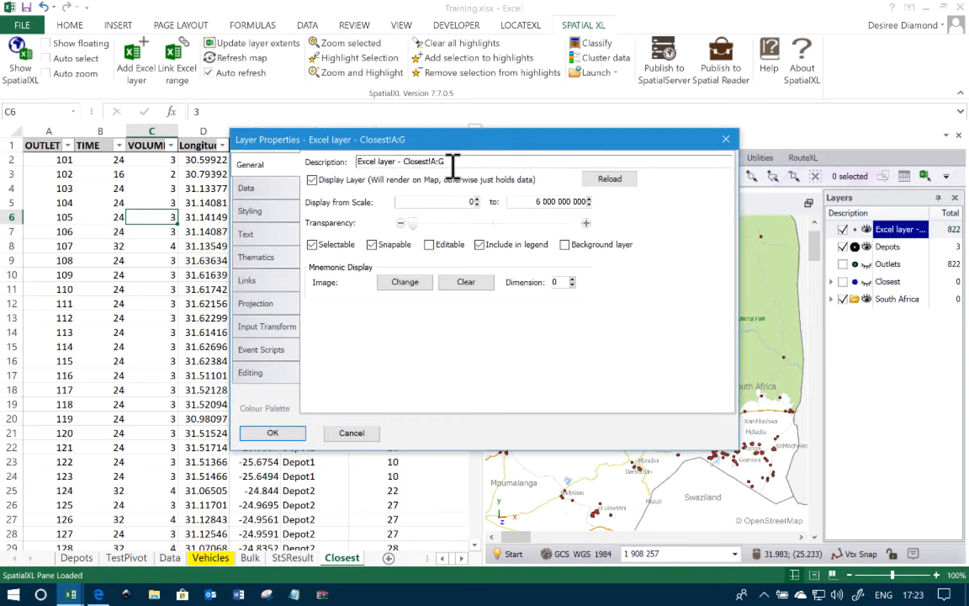
left_click_drag(452, 161, 280, 165)
type("Closest")
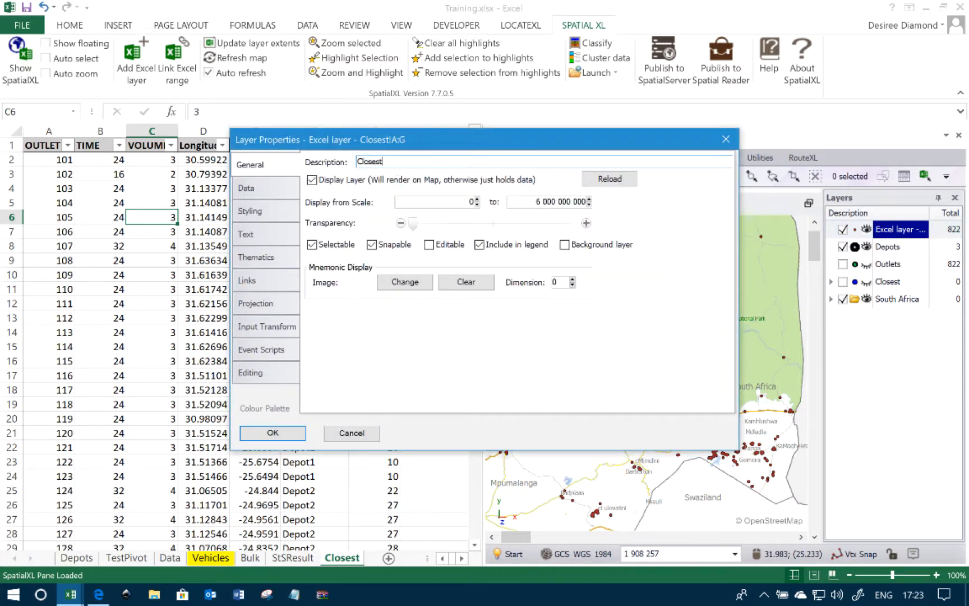
Create a new theme named ClosestDepot for the layer
left_click(274, 258)
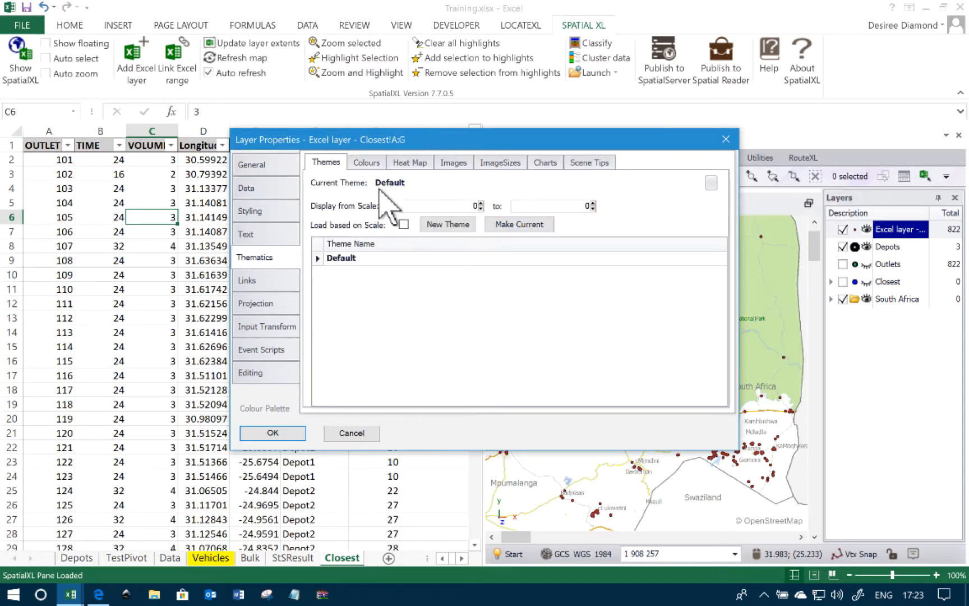
left_click(446, 225)
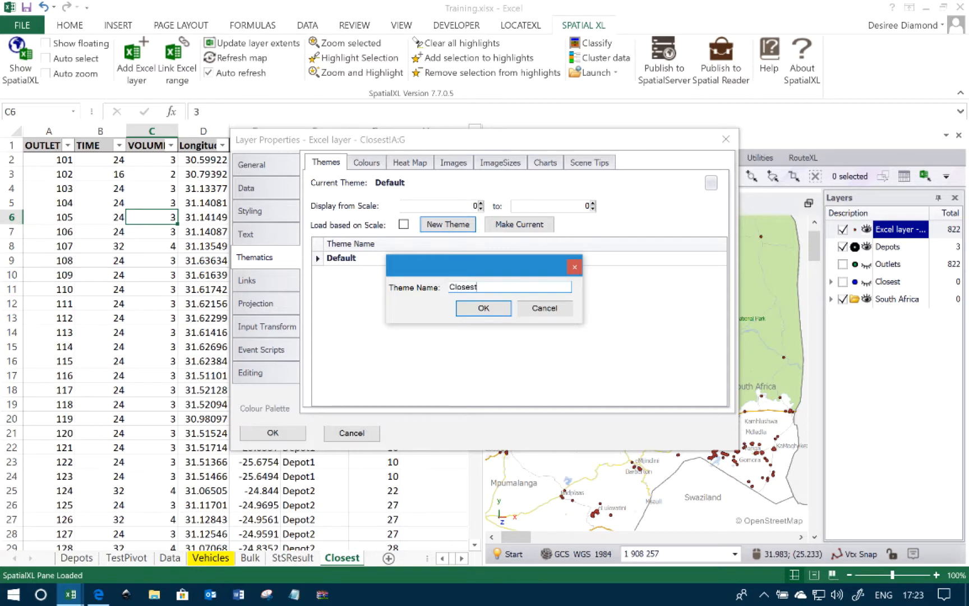
left_click(477, 309)
Colour the theme by the Closest Depot column and generate unique colours for its text values
left_click(375, 163)
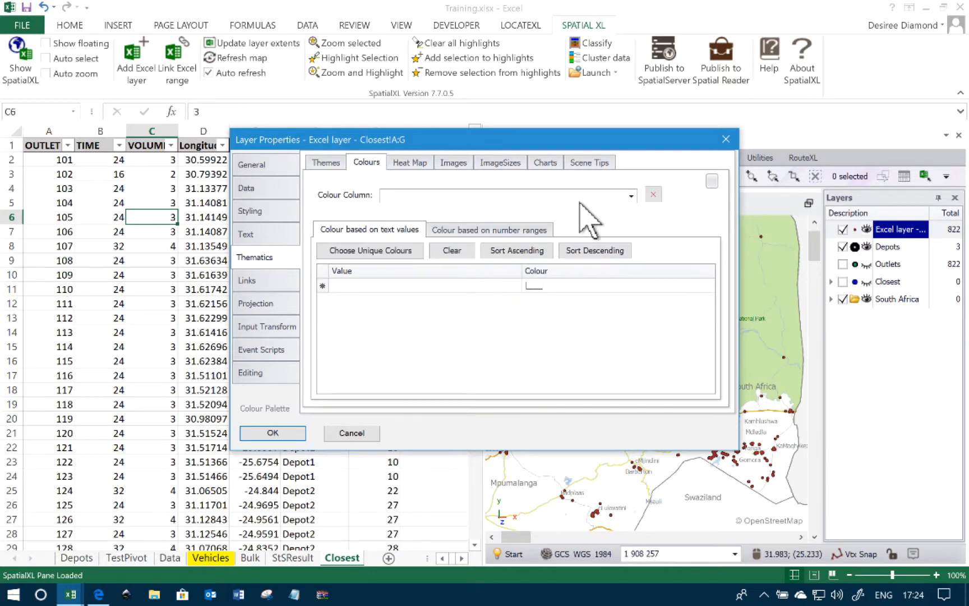
left_click(631, 195)
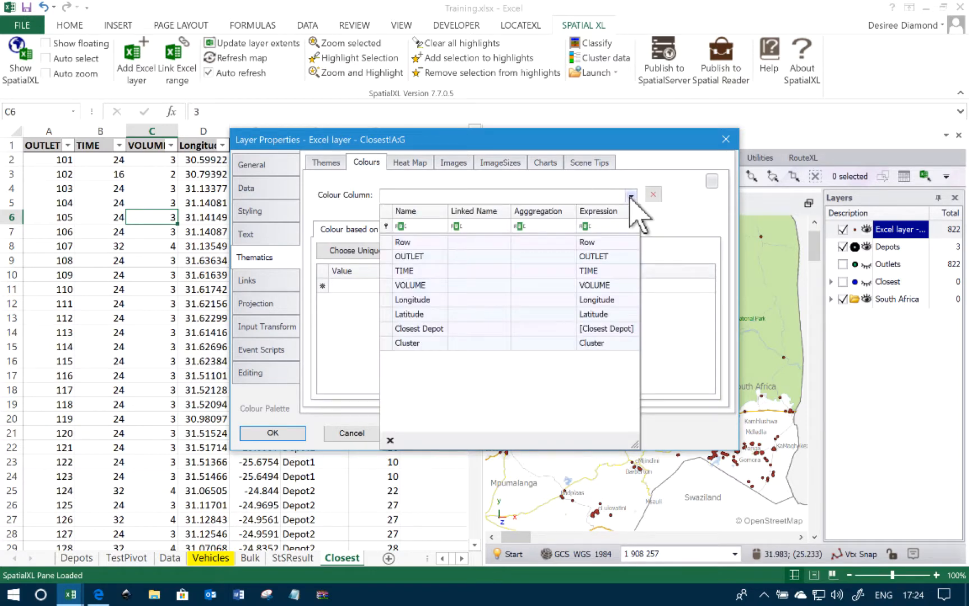
left_click(426, 328)
left_click(405, 253)
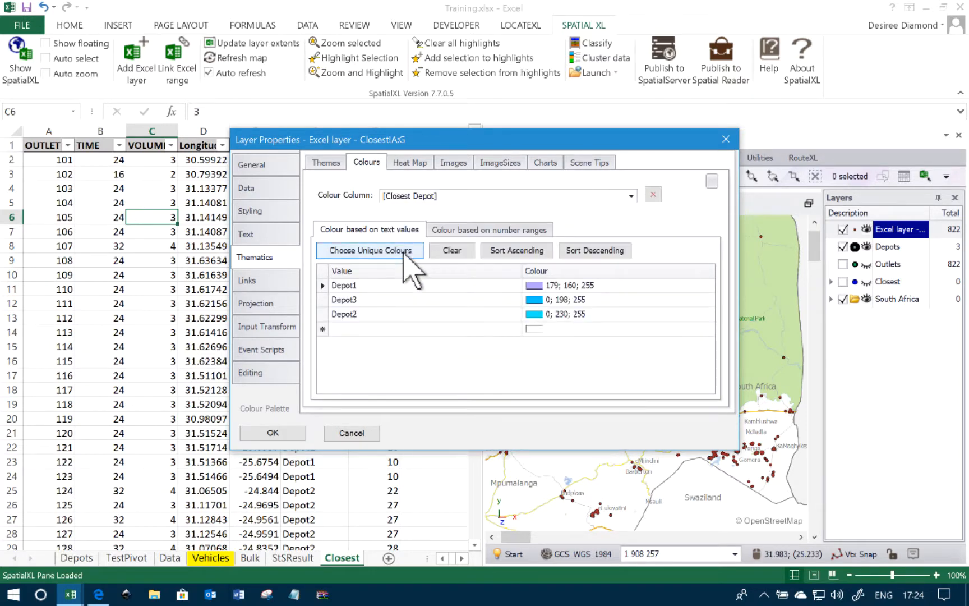
Recolour Depot1 blue (0; 0; 255), Depot3 brown (165; 42; 42) and Depot2 orange (255; 127; 80) from the Bold palette and apply the theme
left_click(269, 408)
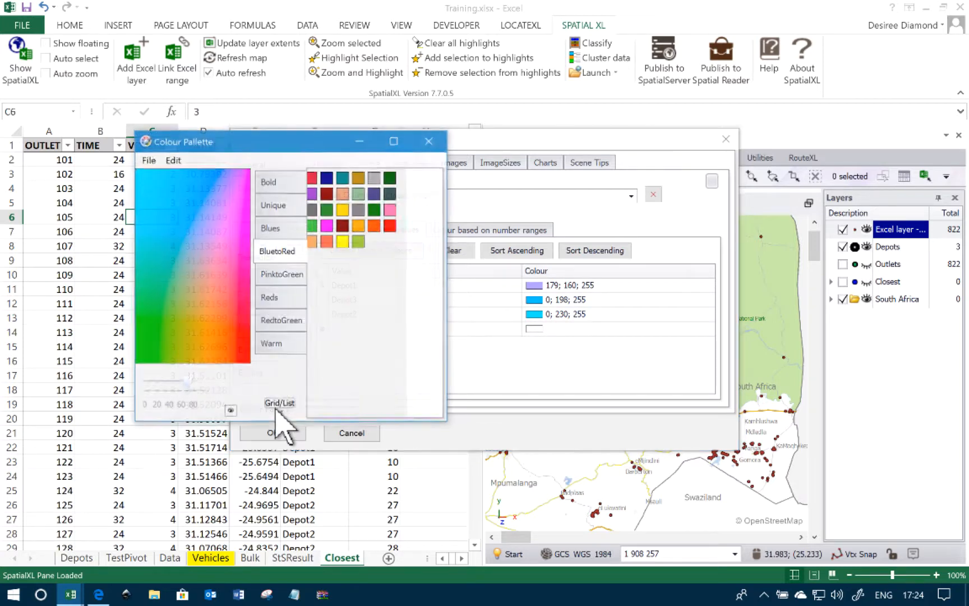
left_click(268, 181)
left_click_drag(318, 193, 522, 289)
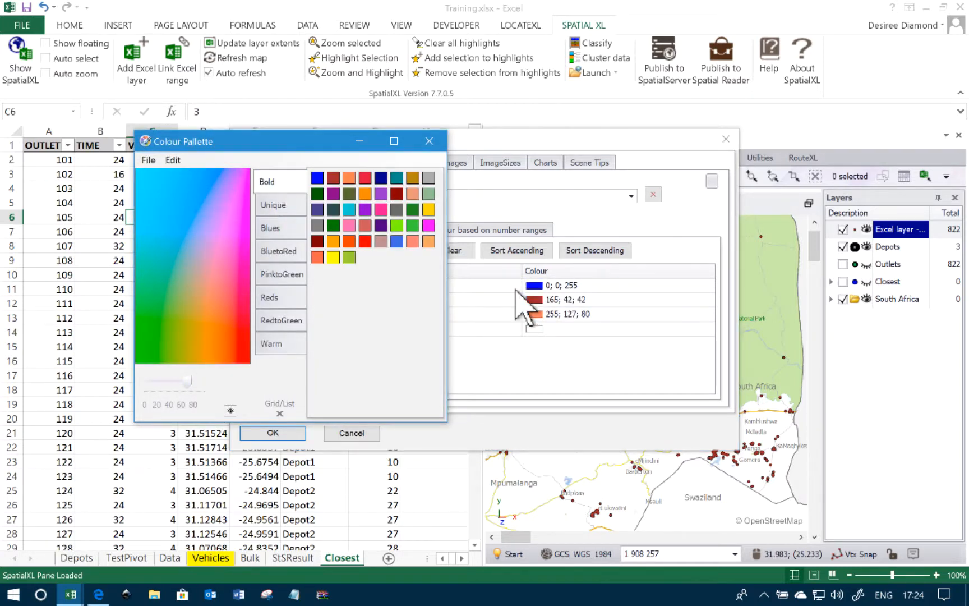
left_click(430, 141)
left_click(264, 433)
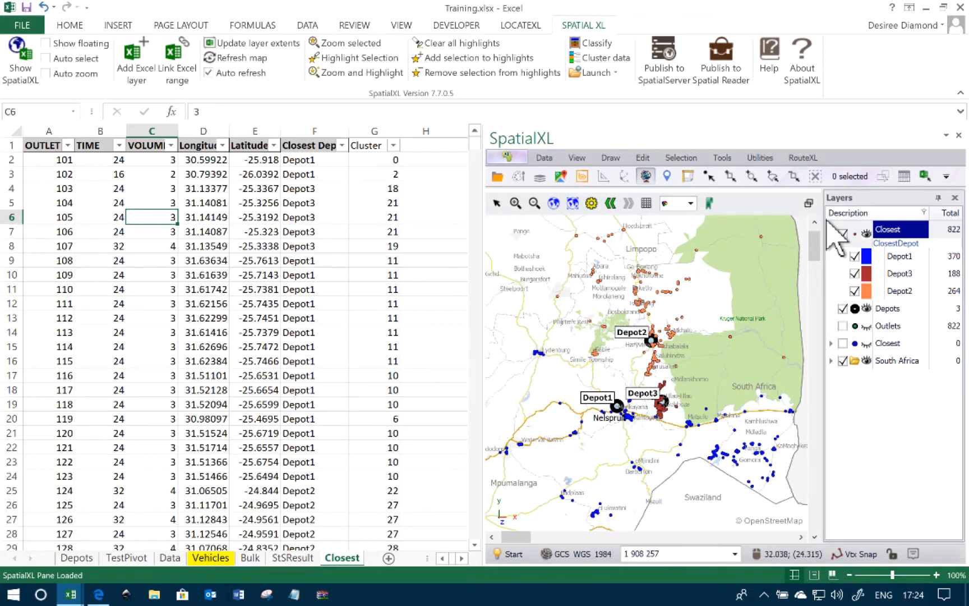
Set the point size of the themed Closest layer to 10
right_click(898, 238)
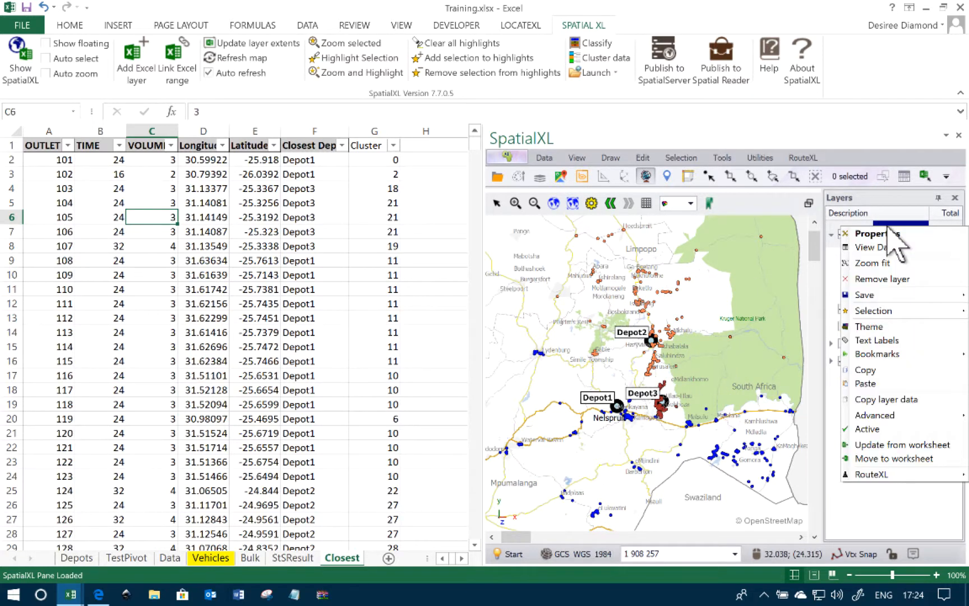
left_click(893, 178)
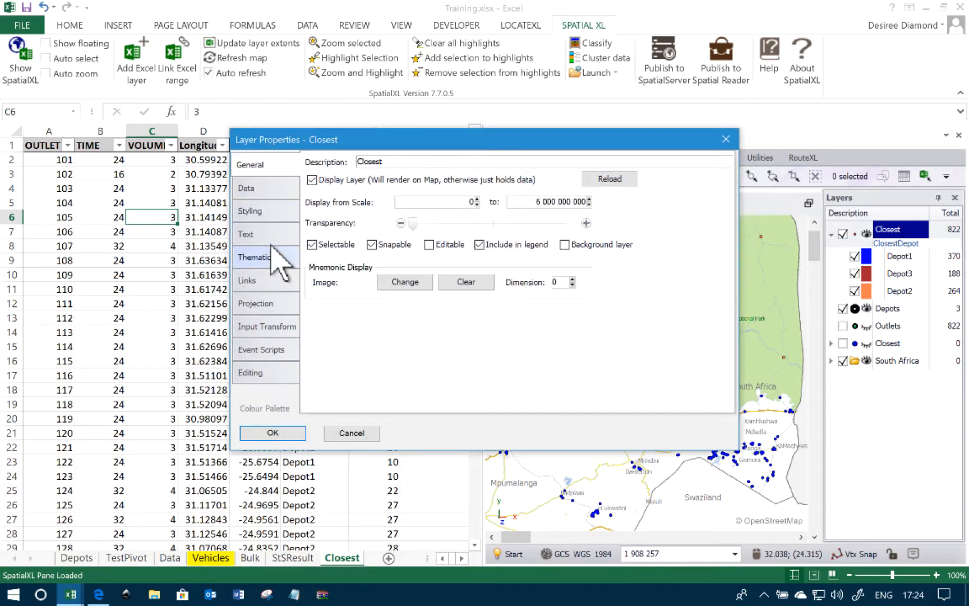
left_click(275, 209)
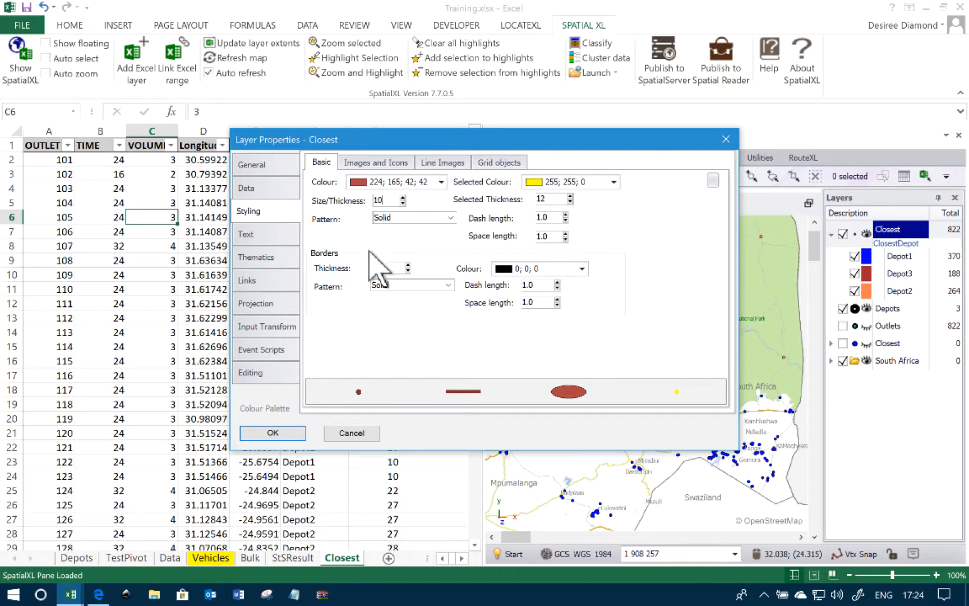
left_click(288, 432)
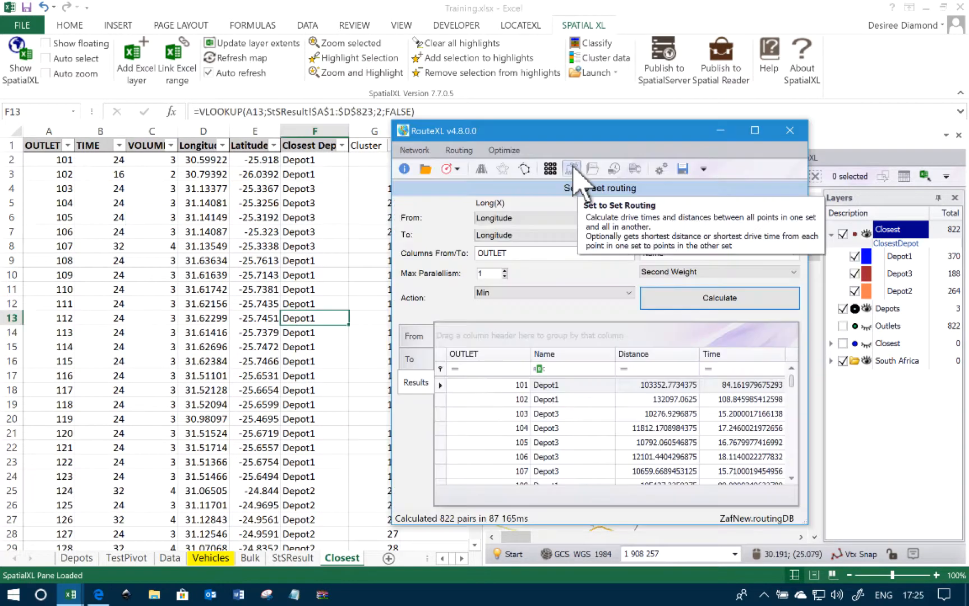